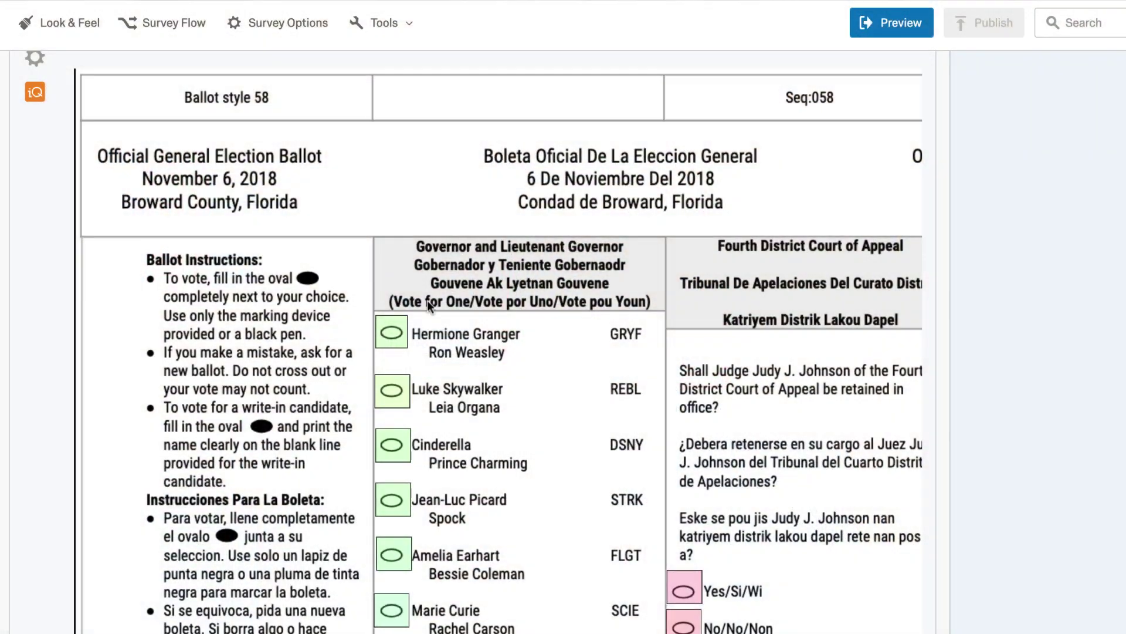
Draw a hot-spot region over Bruce Wayne's oval on the ballot image
click(390, 327)
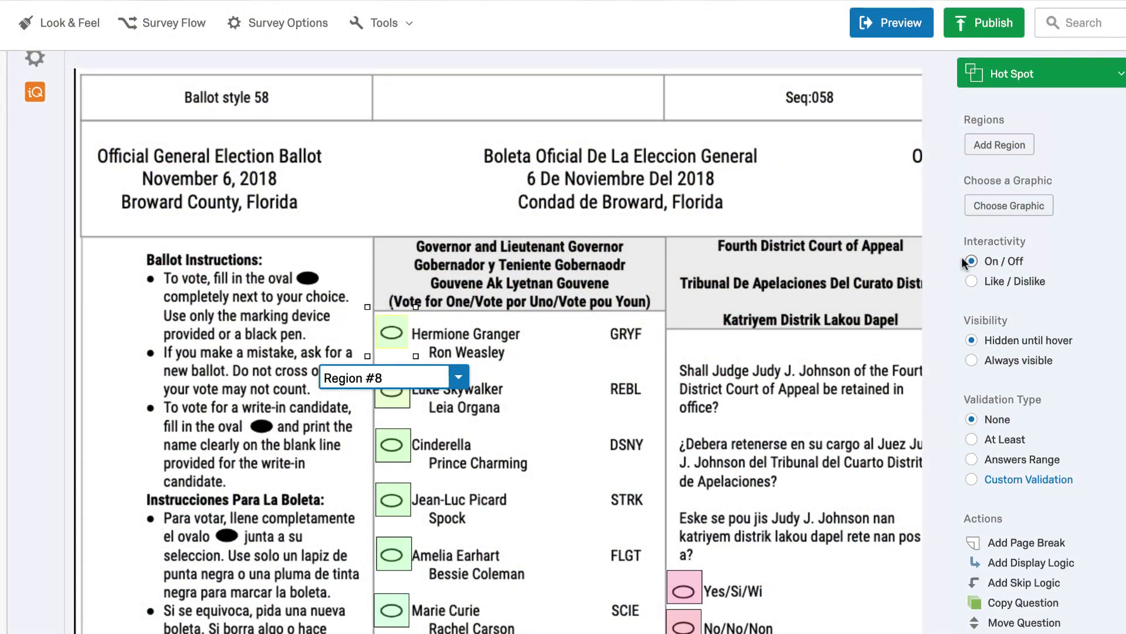
scroll(540, 294, down, 12)
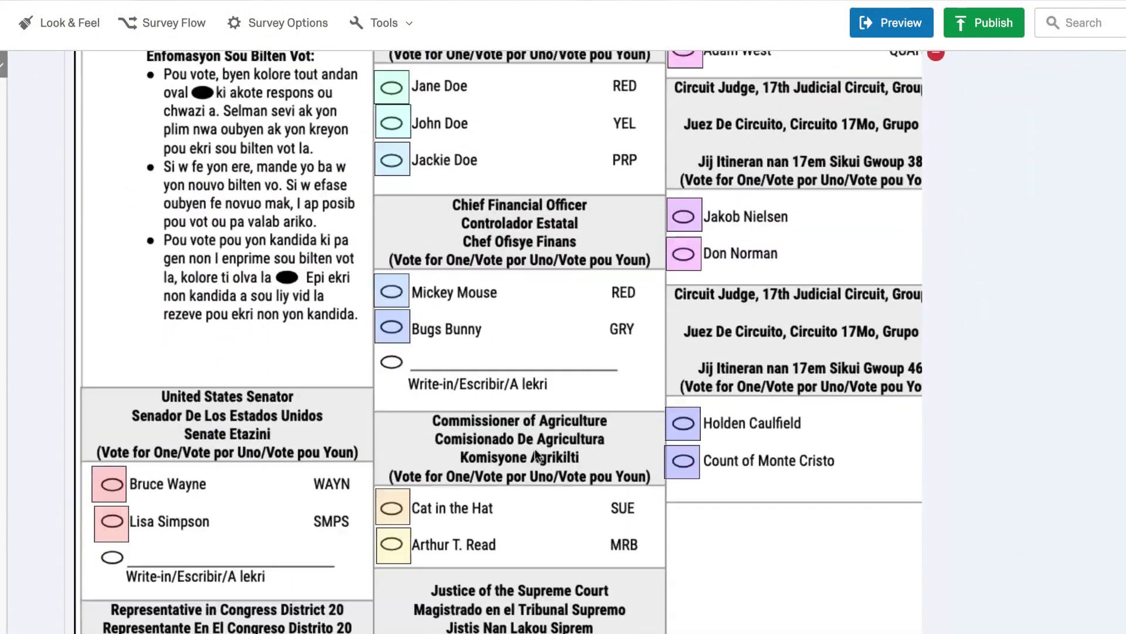
scroll(533, 448, down, 3)
drag(104, 255, 108, 302)
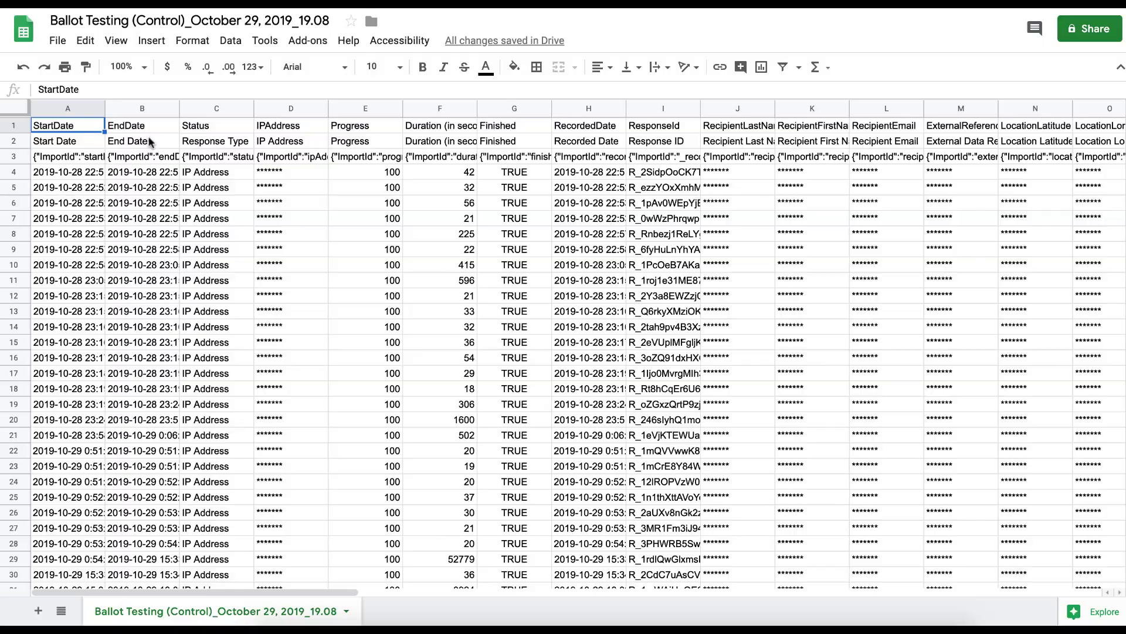
Review the metadata header cells from End Date through Location Latitude
click(150, 140)
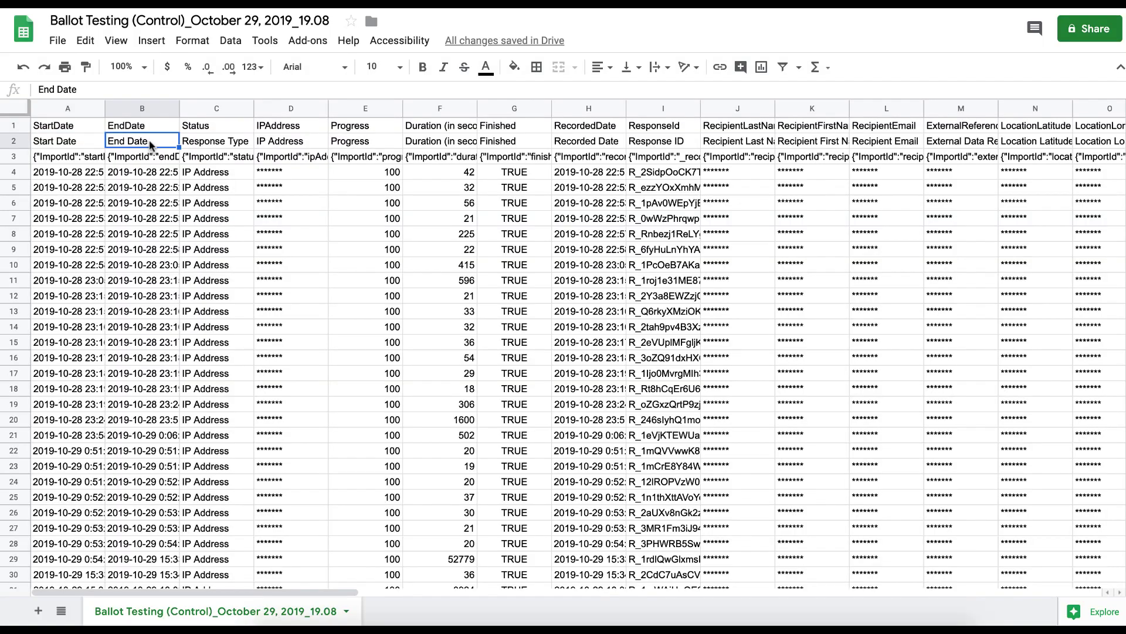
scroll(150, 140, right, 3)
scroll(150, 140, right, 5)
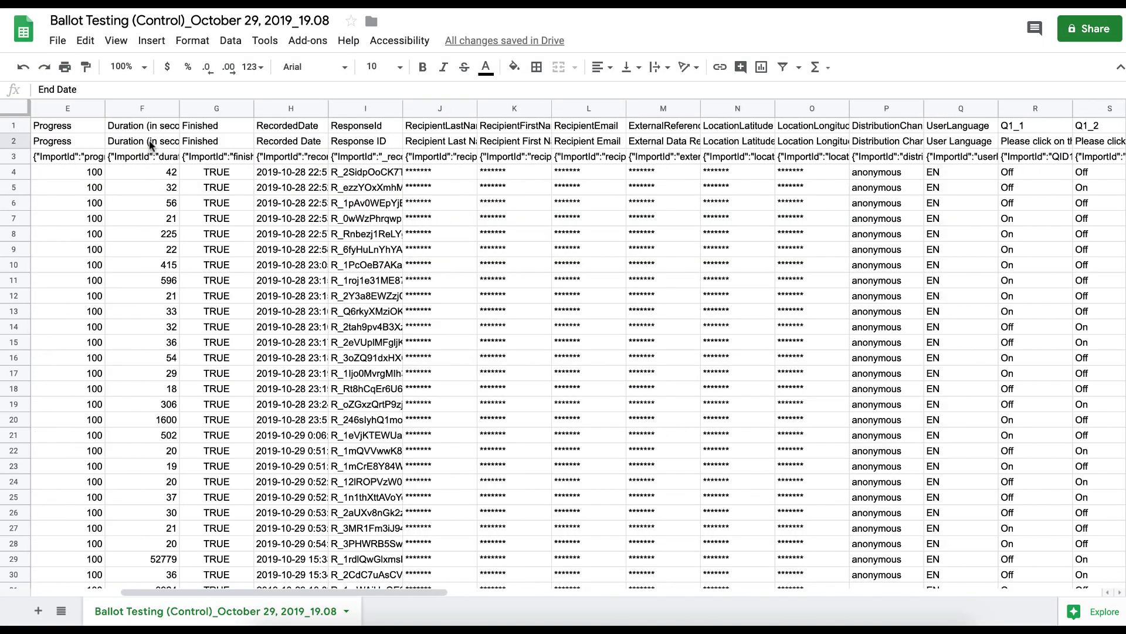
click(146, 130)
drag(146, 132, 364, 141)
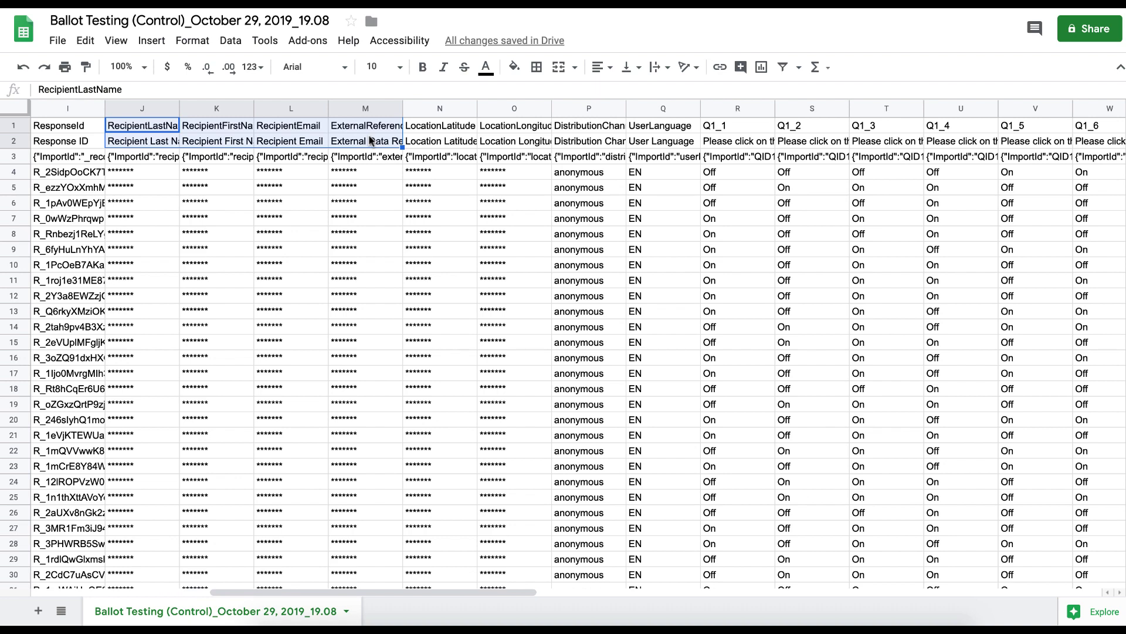
click(434, 140)
click(140, 142)
drag(209, 141, 276, 142)
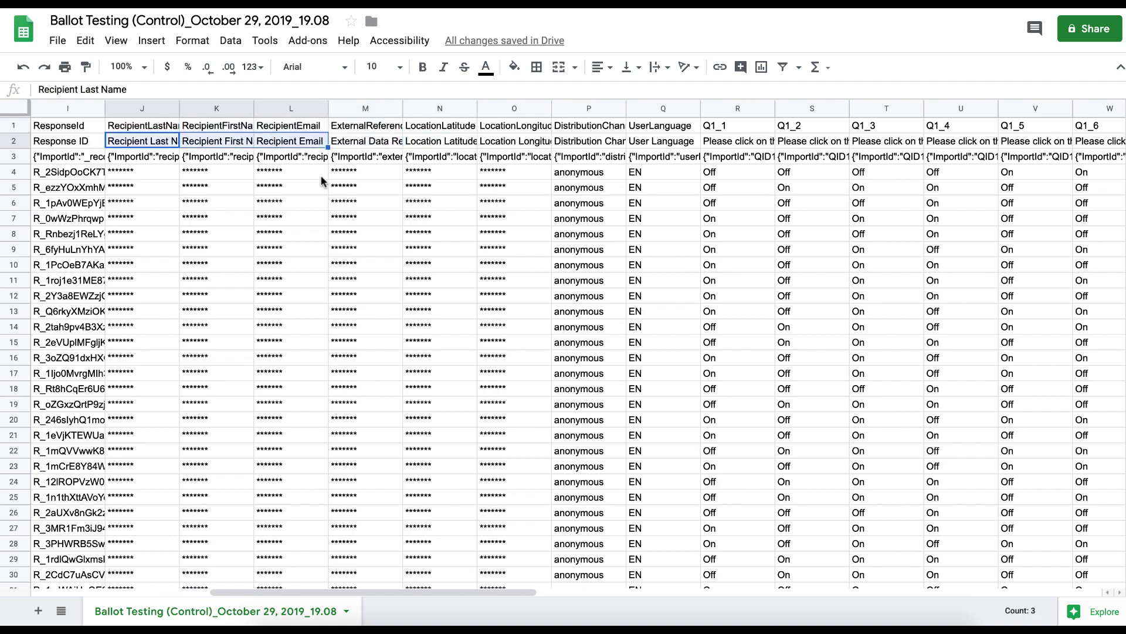
scroll(322, 176, right, 5)
drag(349, 129, 493, 141)
Select columns A through Q, from UserLanguage back to StartDate
click(290, 141)
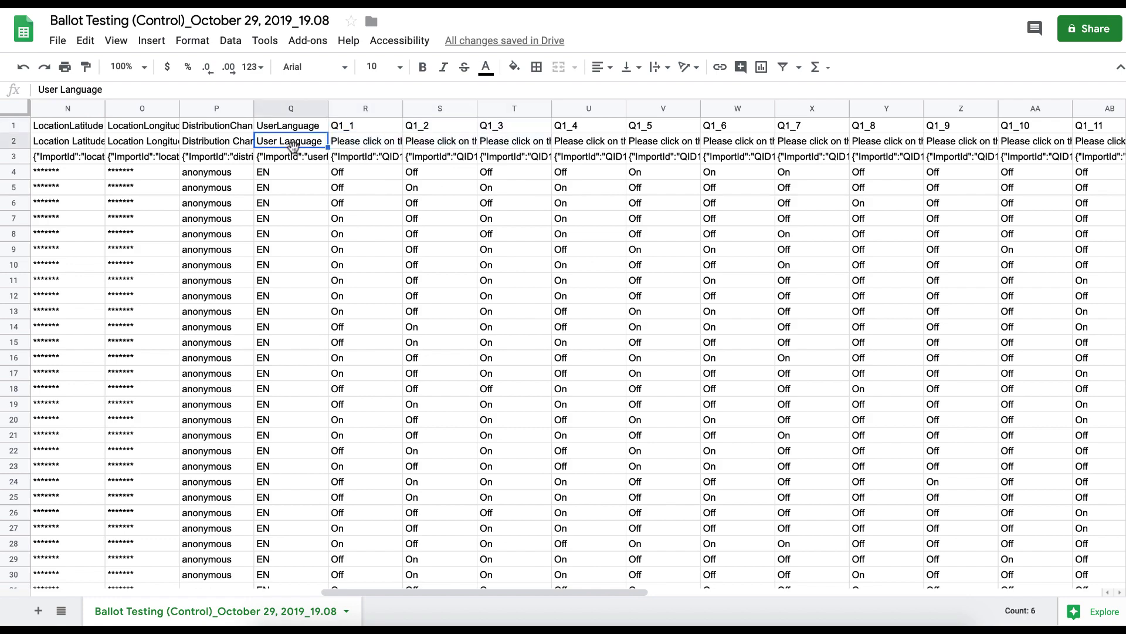
click(290, 108)
shift+click(65, 102)
drag(64, 98, 43, 96)
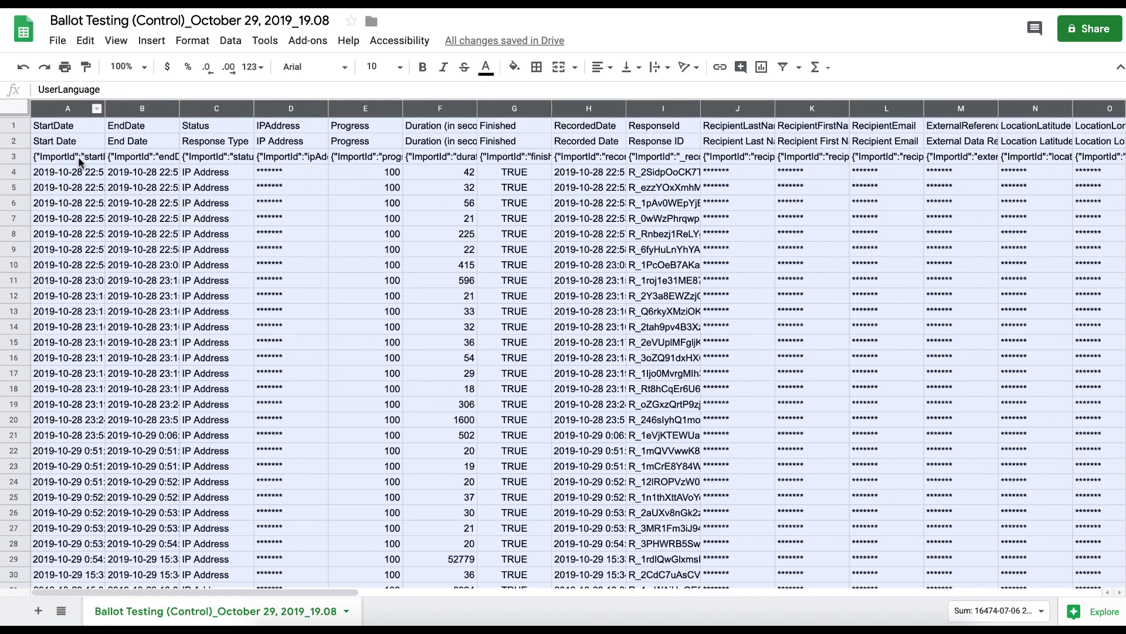
Hide columns A–Q and widen the Q1_1 and Q1_2 columns
right_click(66, 111)
click(118, 299)
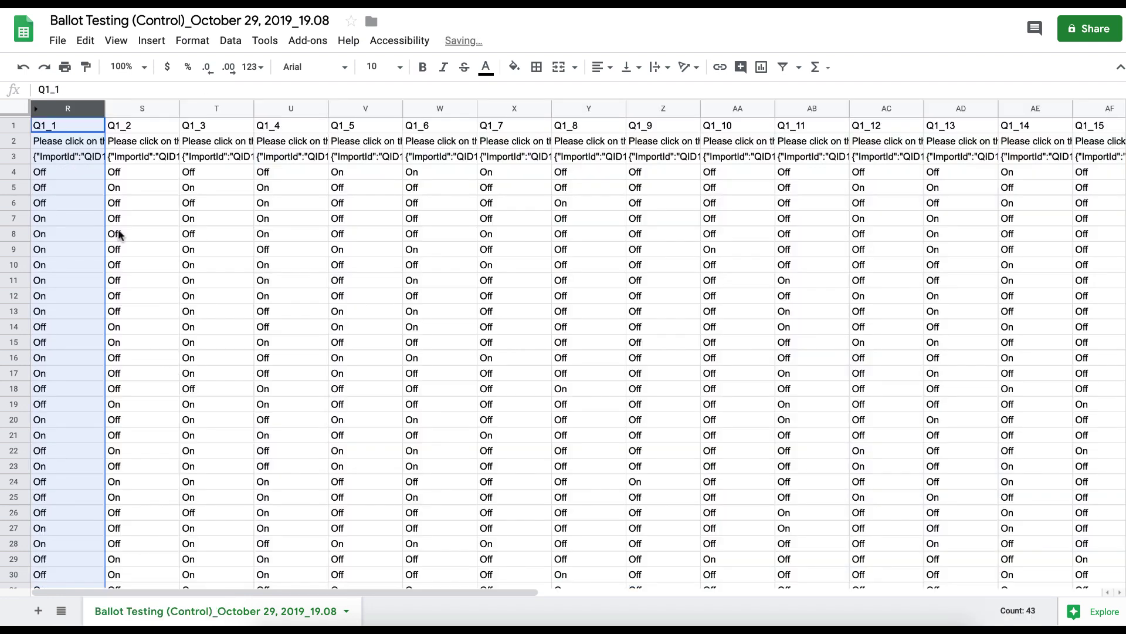
click(92, 145)
click(67, 108)
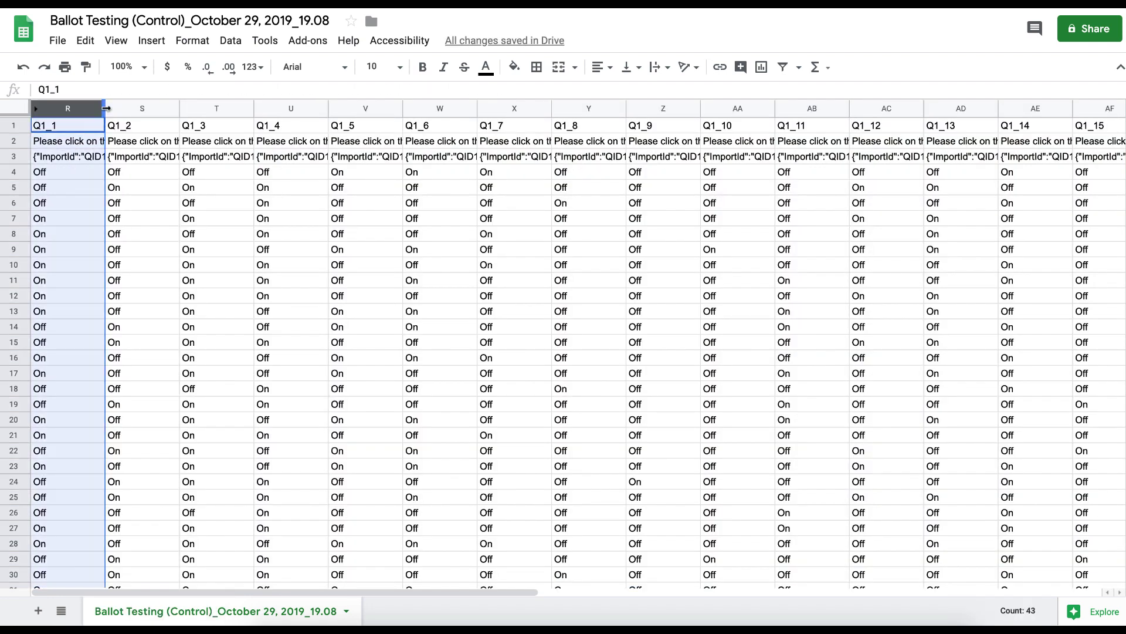
drag(106, 108, 177, 108)
drag(253, 108, 341, 108)
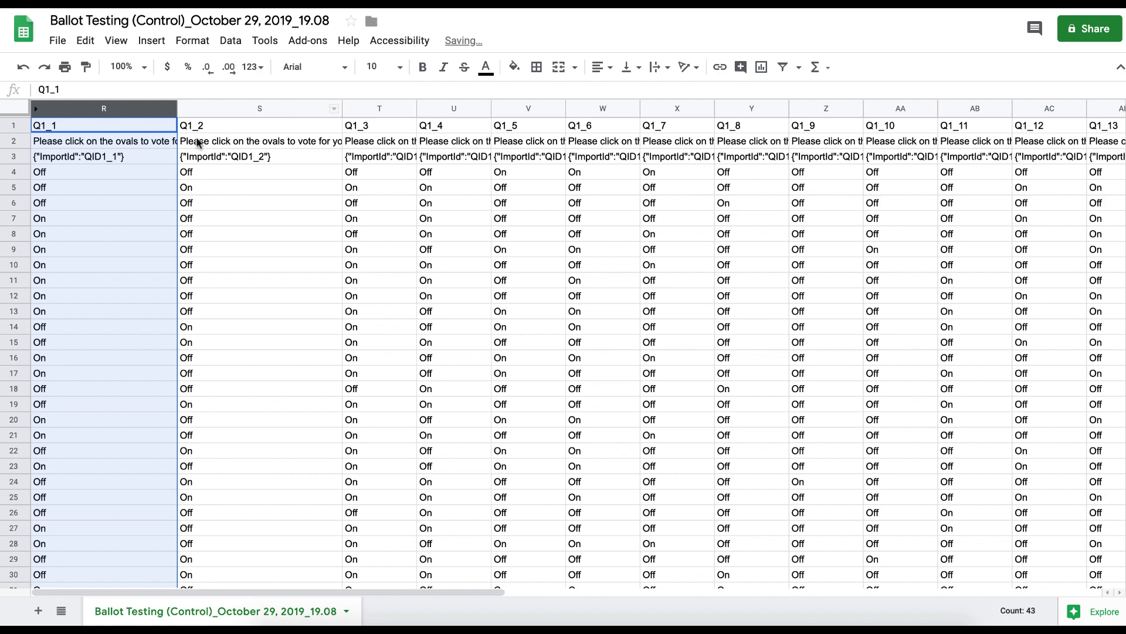
Wrap the question text in cells R2 and S2
click(170, 144)
shift+click(214, 143)
click(657, 73)
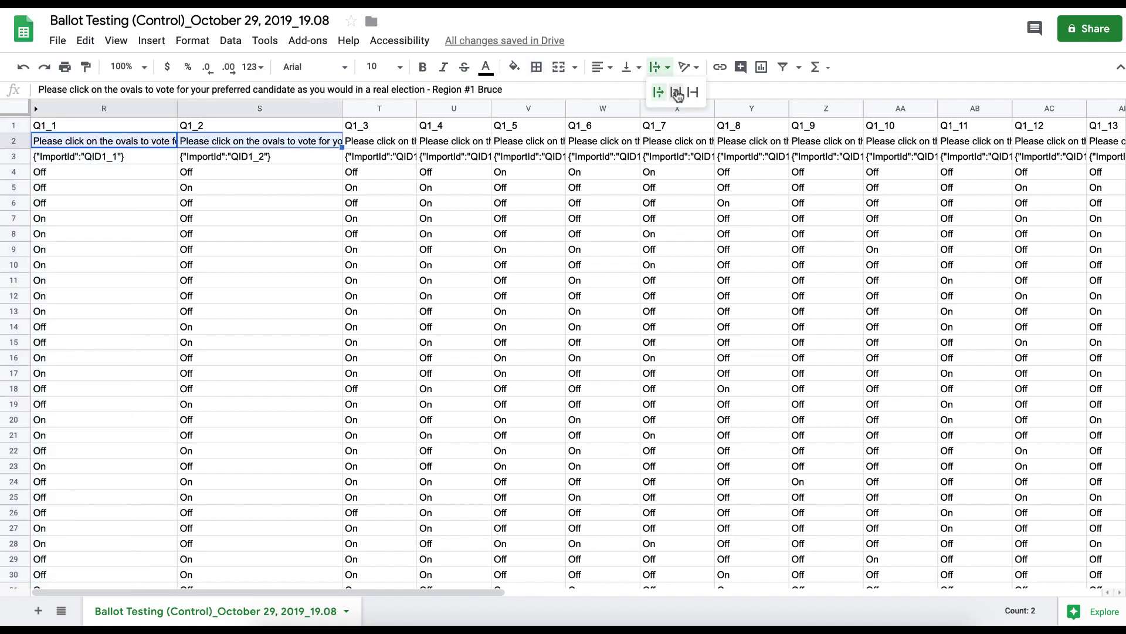
click(669, 94)
click(129, 172)
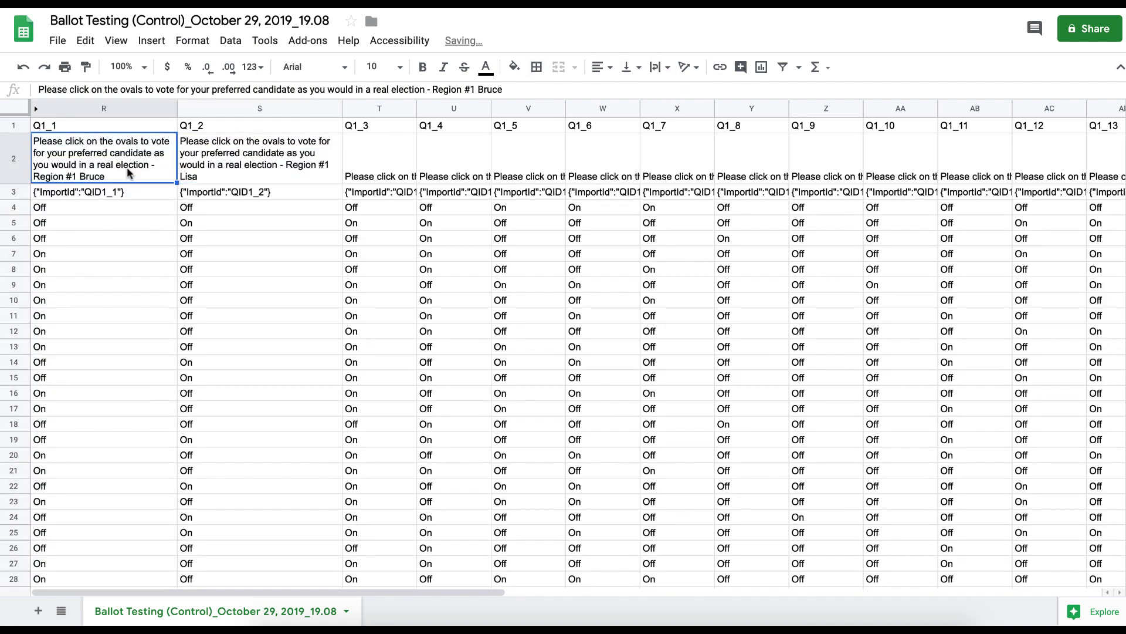
Select the Q1_1 and Q1_2 answers in R4:S43
shift+click(200, 172)
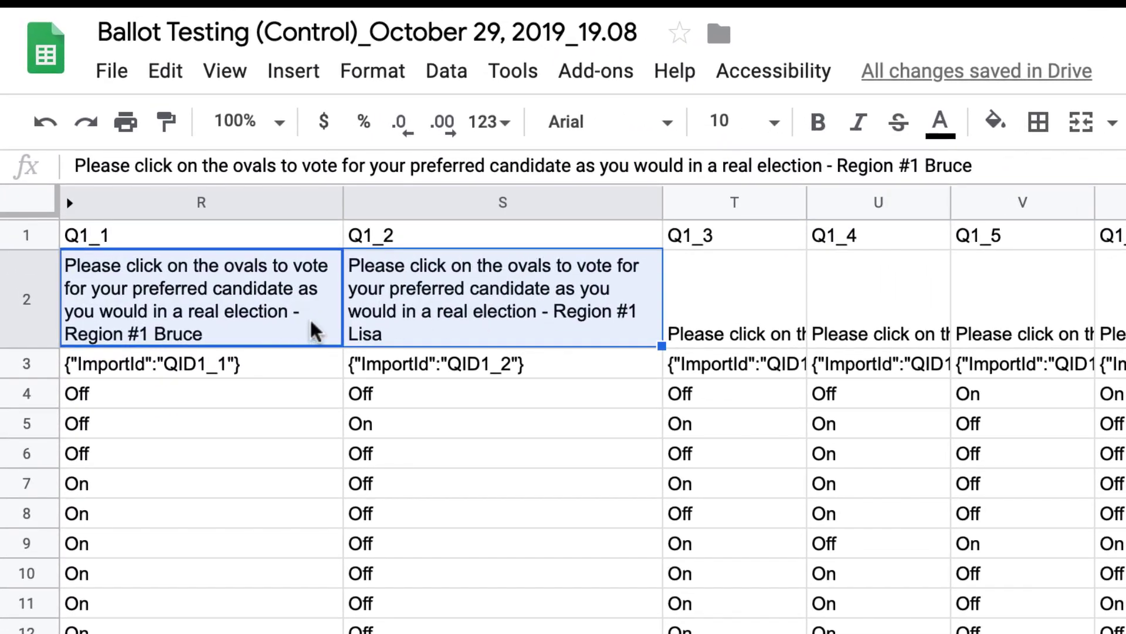
click(280, 488)
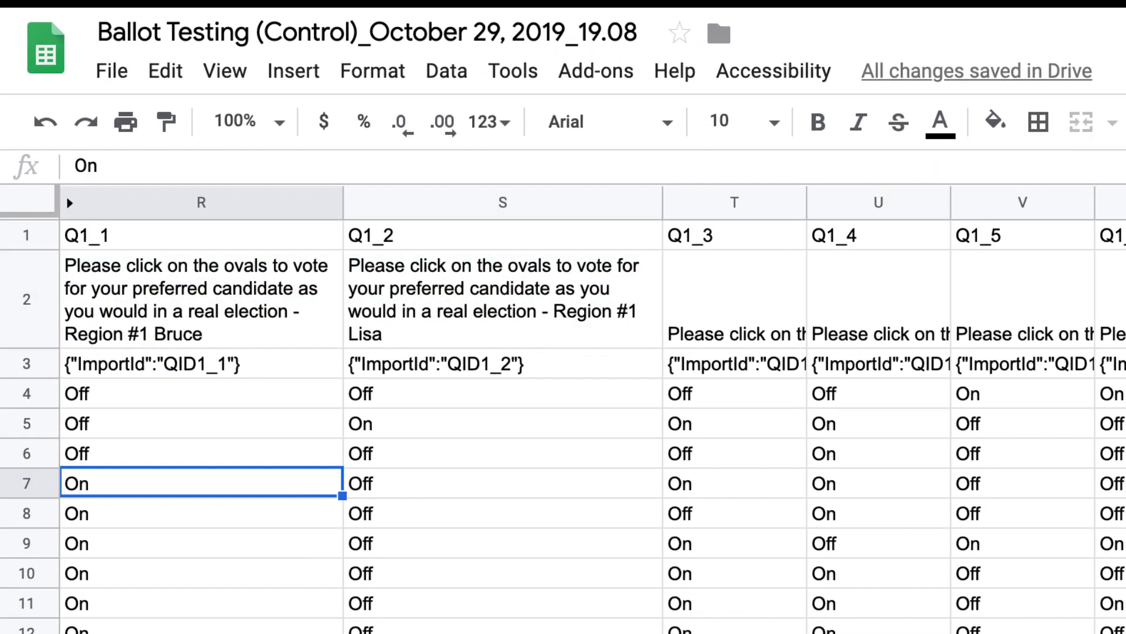
click(252, 397)
shift+click(349, 405)
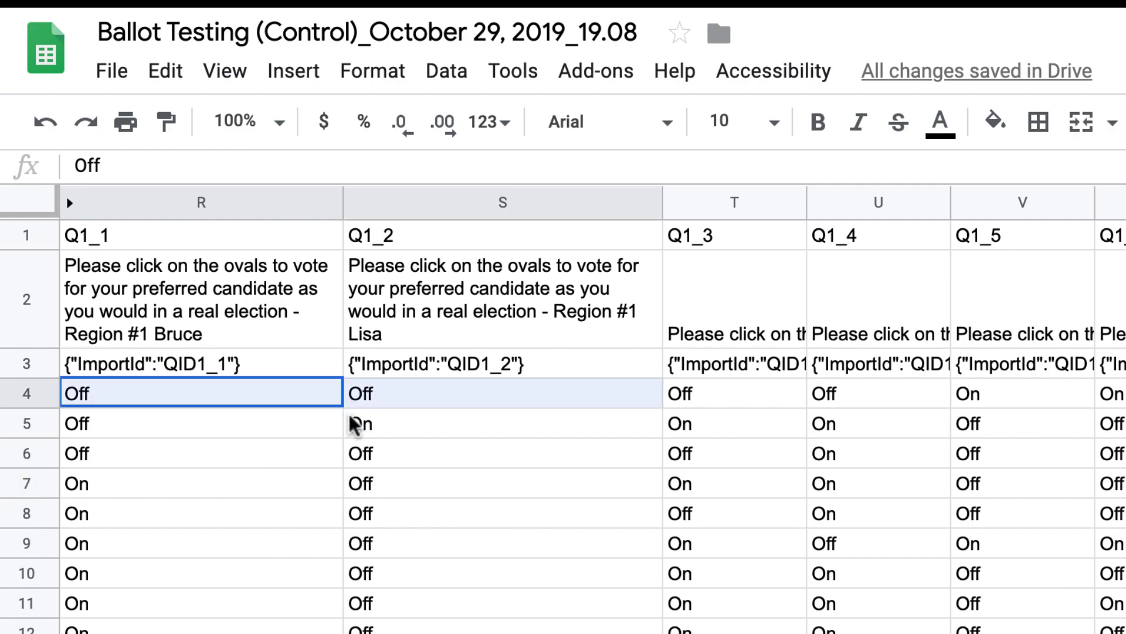
key(super+shift+Down)
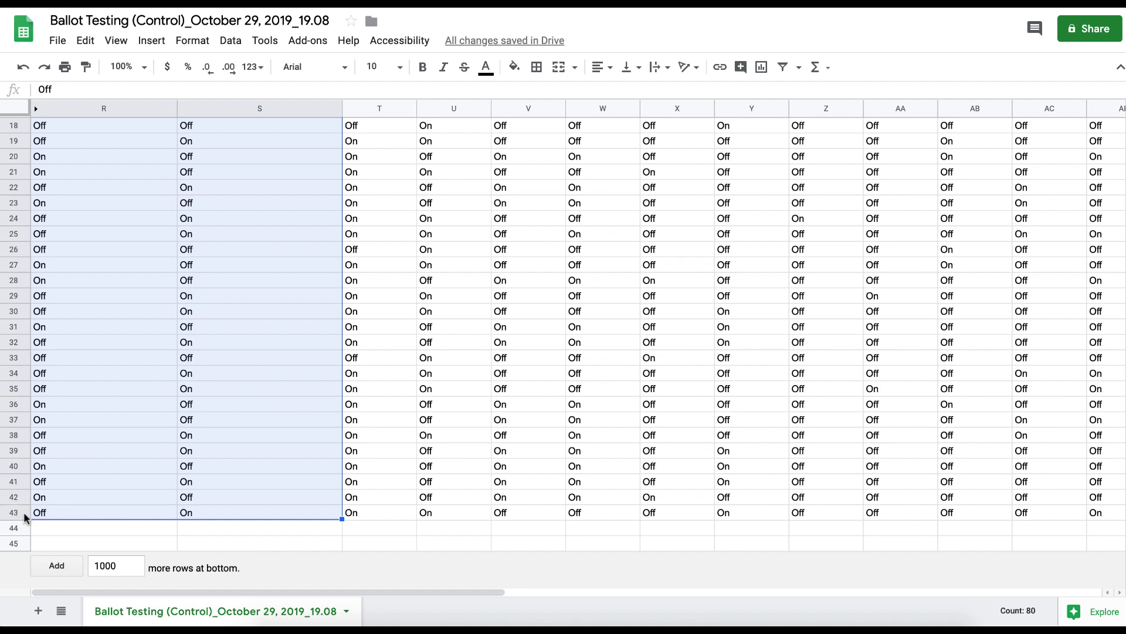
scroll(40, 182, up, 5)
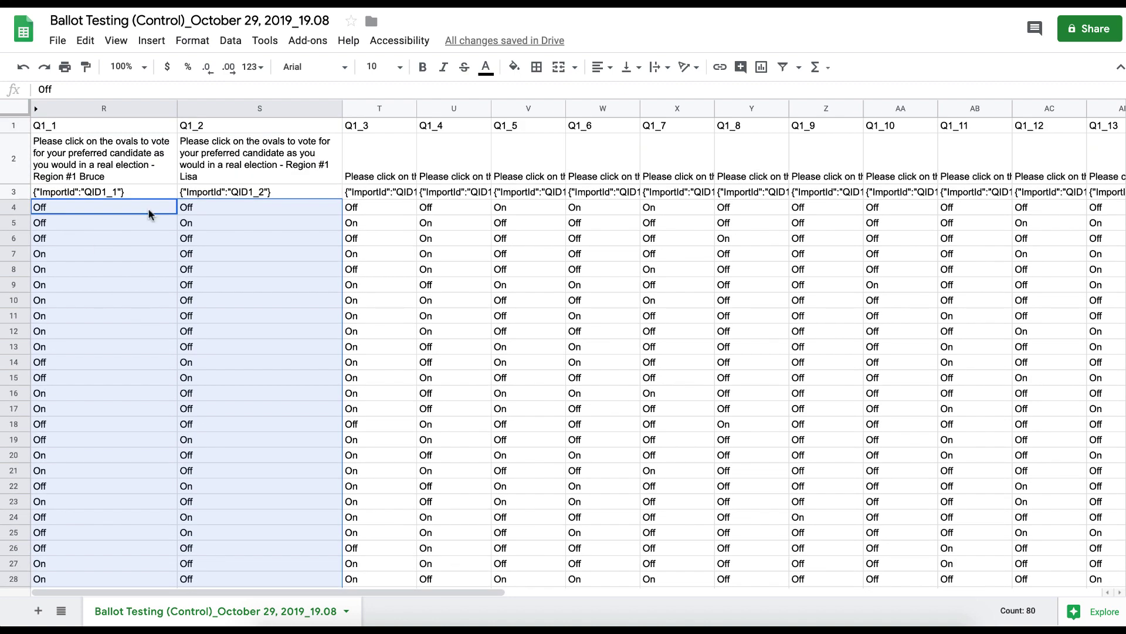
Add a conditional format rule on R4:S43 matching cells equal to Off
click(230, 41)
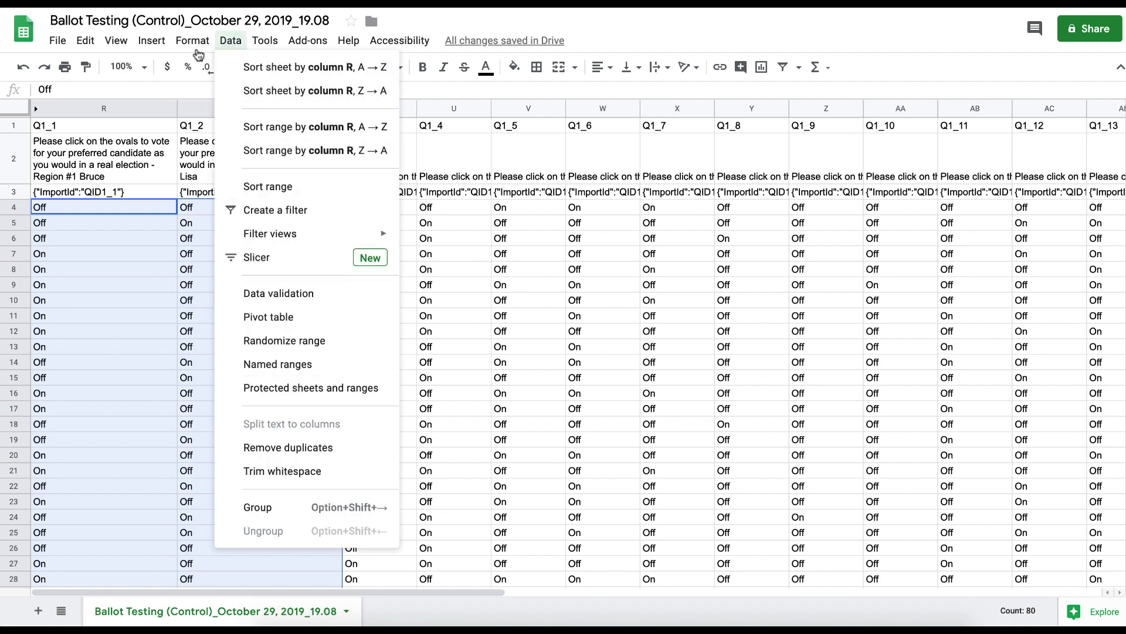
mouse_move(196, 44)
click(252, 389)
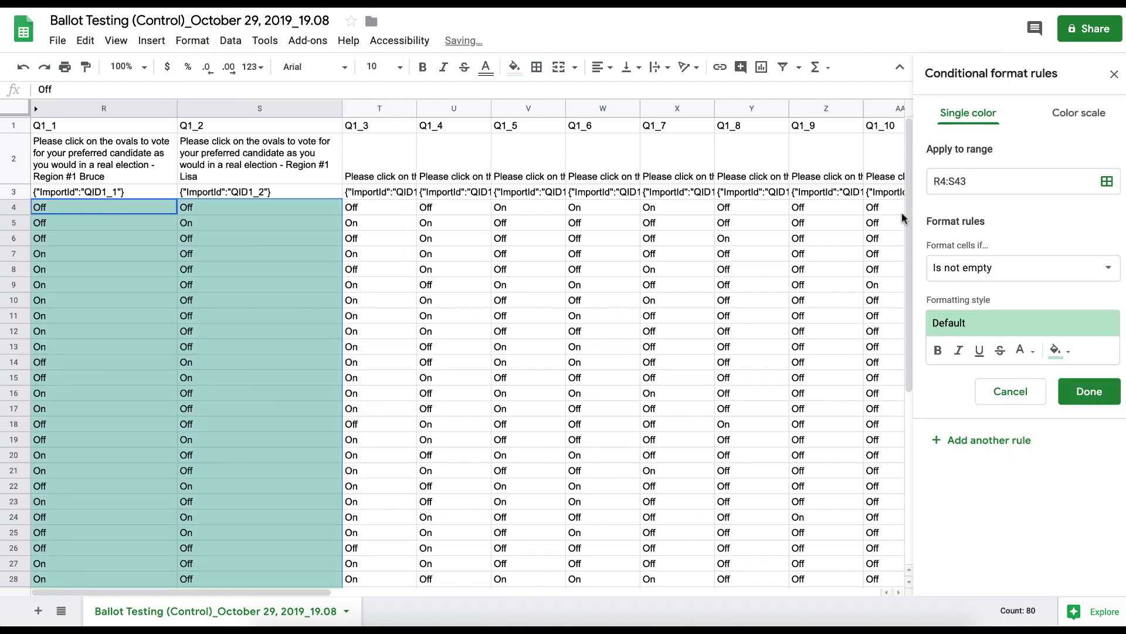
click(1009, 268)
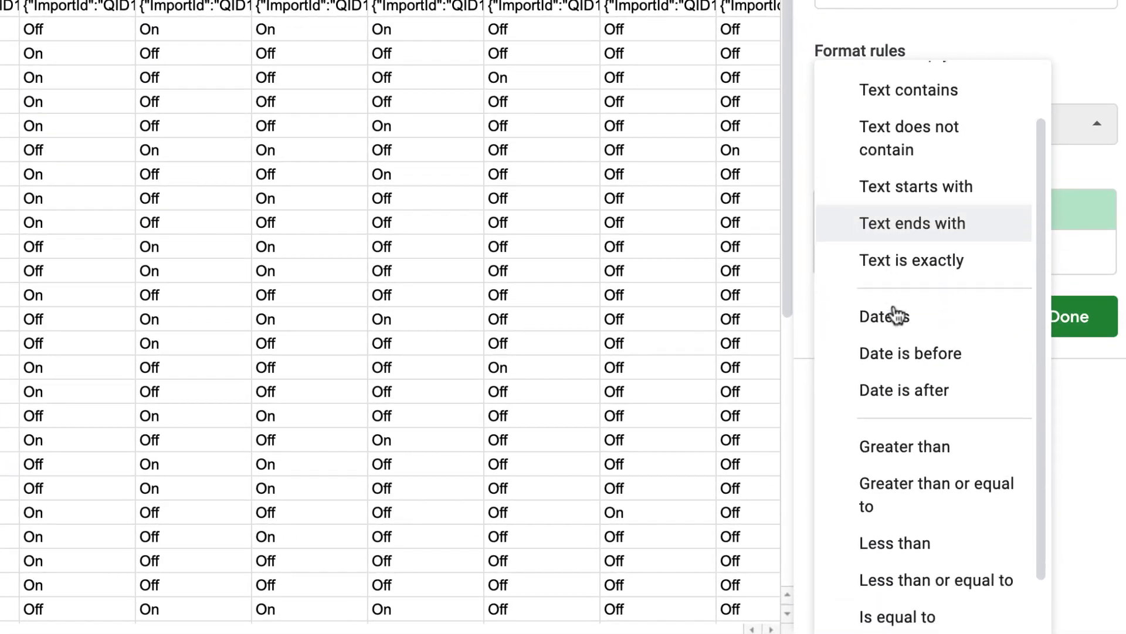
scroll(896, 315, down, 2)
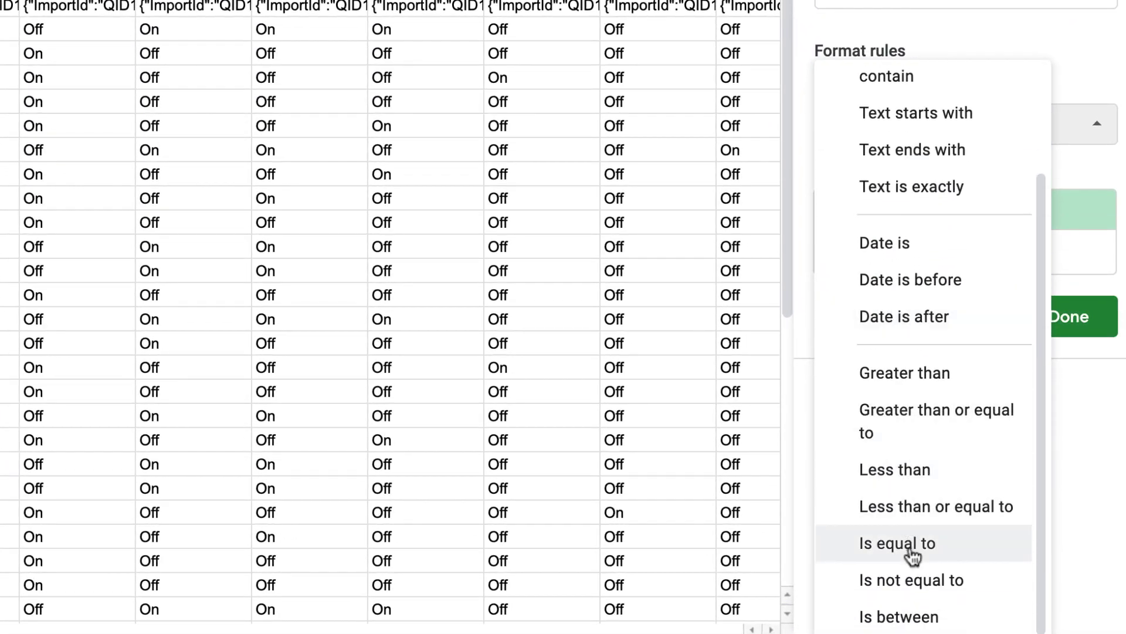
click(880, 548)
click(860, 173)
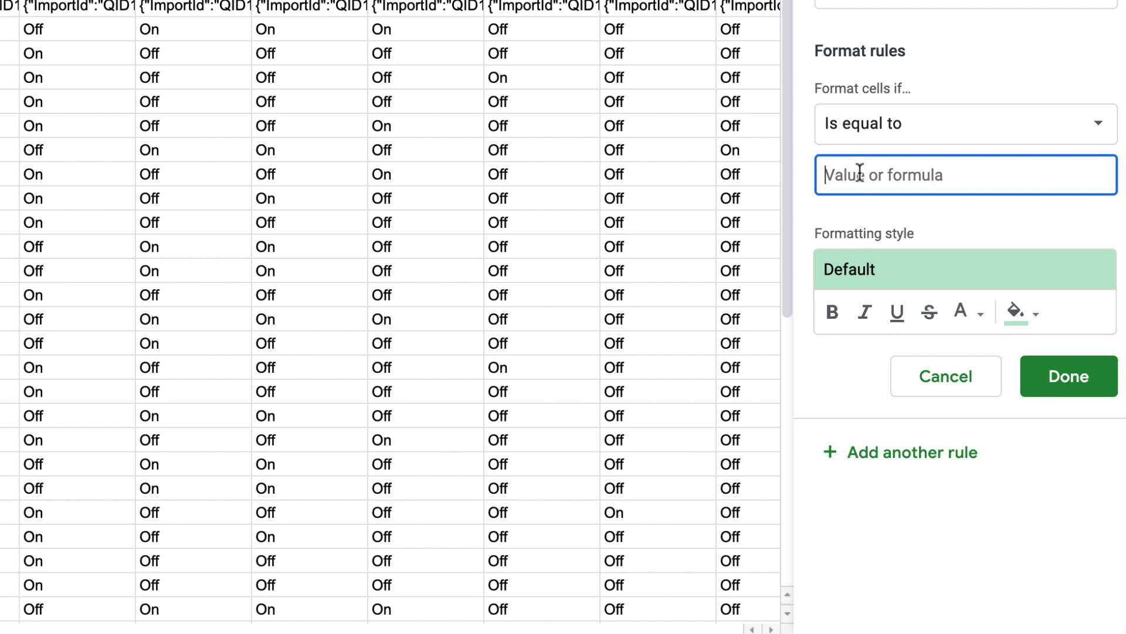
text(Off)
Give the Off rule a light orange fill and save it
click(1020, 312)
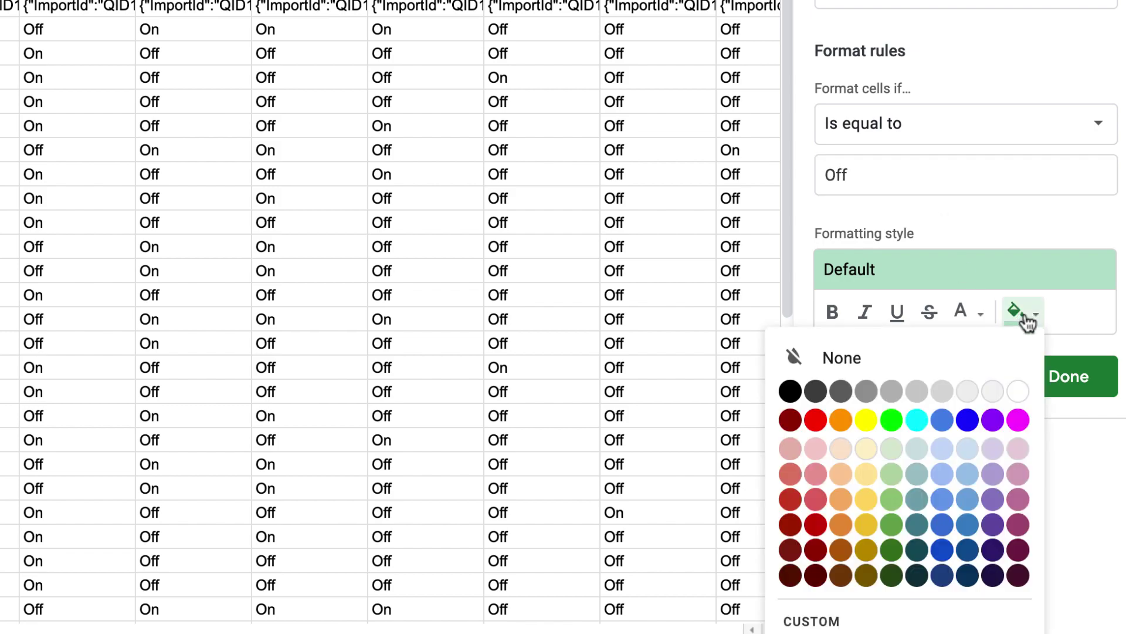
click(841, 478)
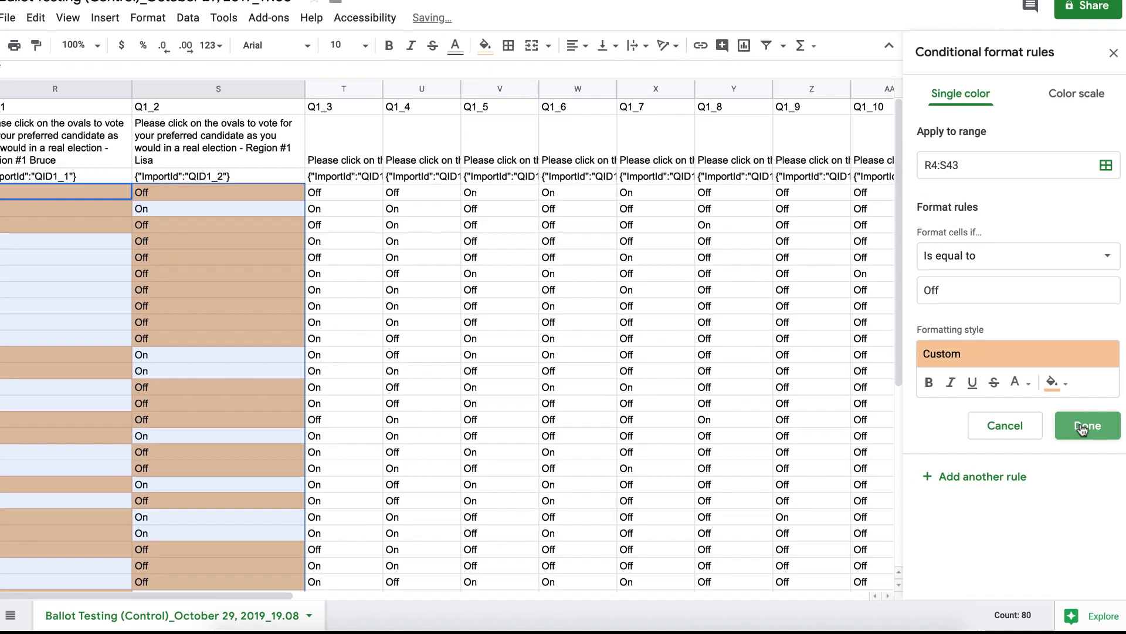
click(1069, 376)
click(289, 226)
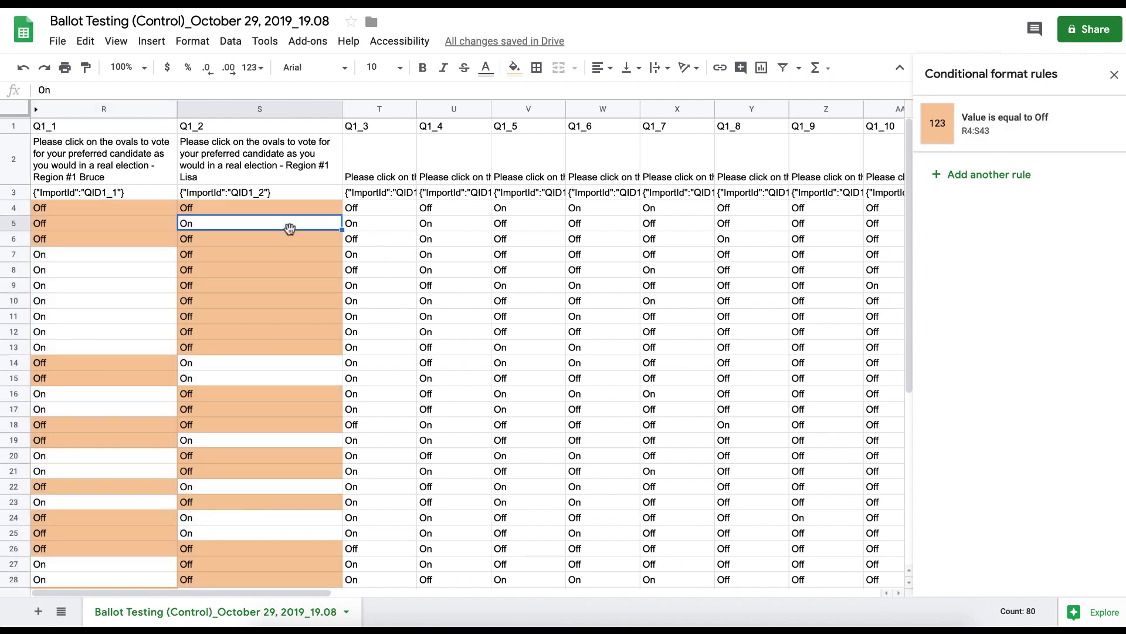
Inspect the Off and On votes in rows 4–5 and the Region #1 Bruce/Lisa prompts
drag(165, 208, 197, 209)
click(168, 205)
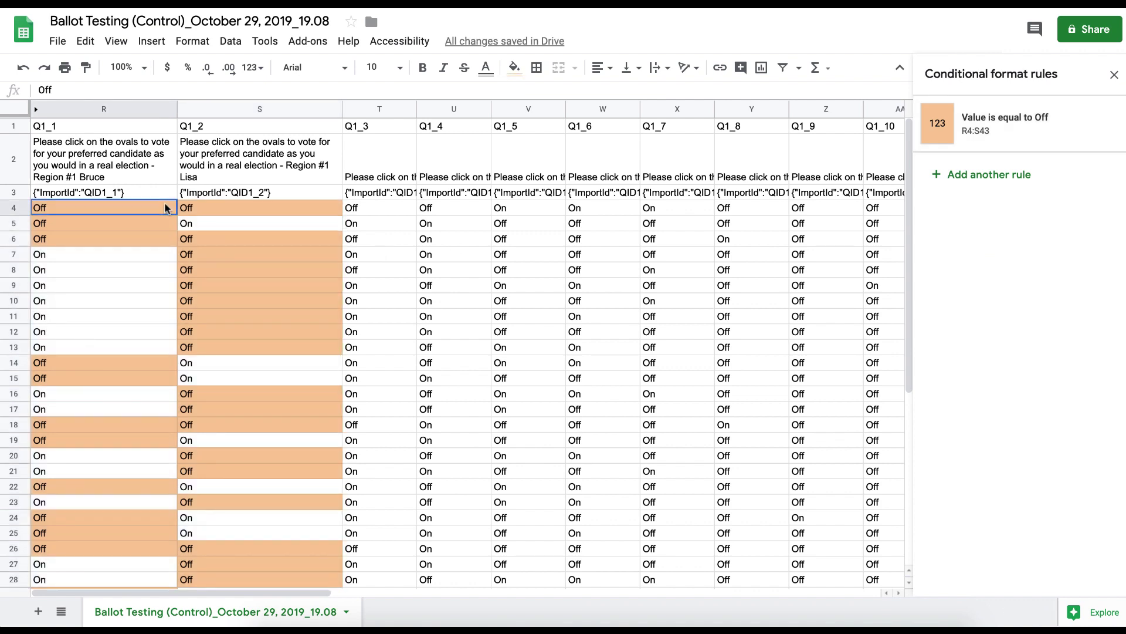
drag(189, 210, 161, 205)
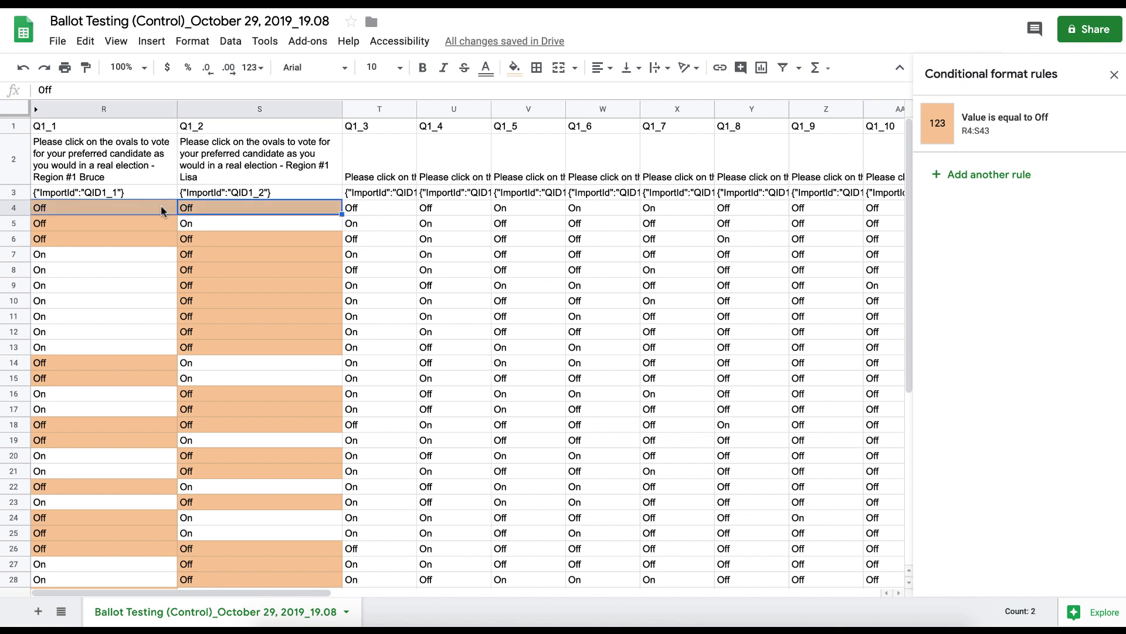
click(188, 224)
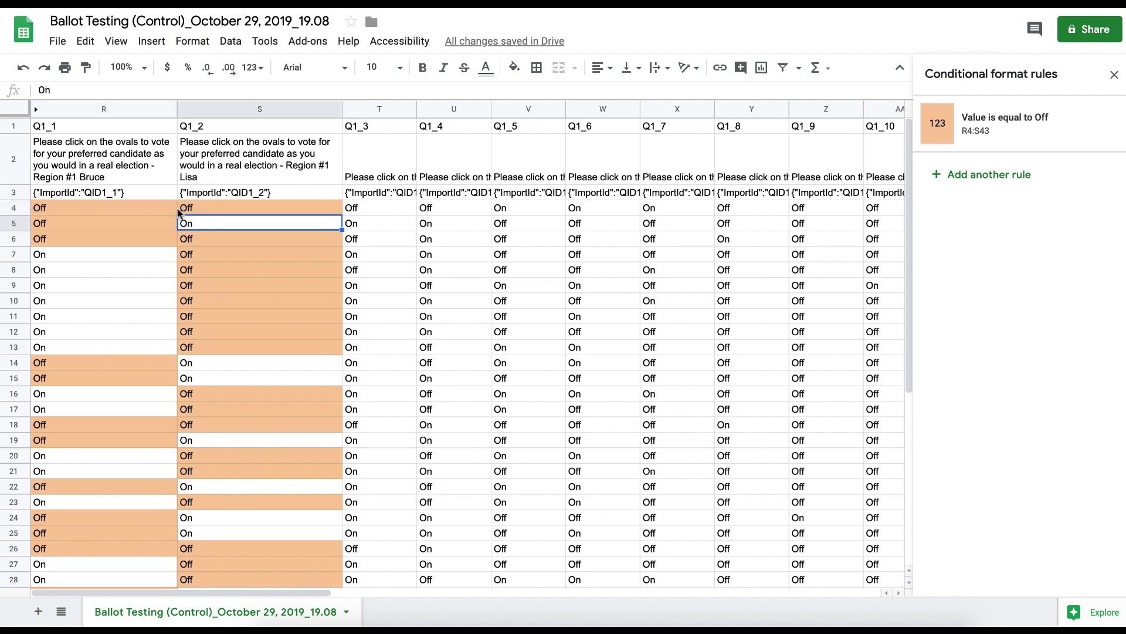
click(102, 179)
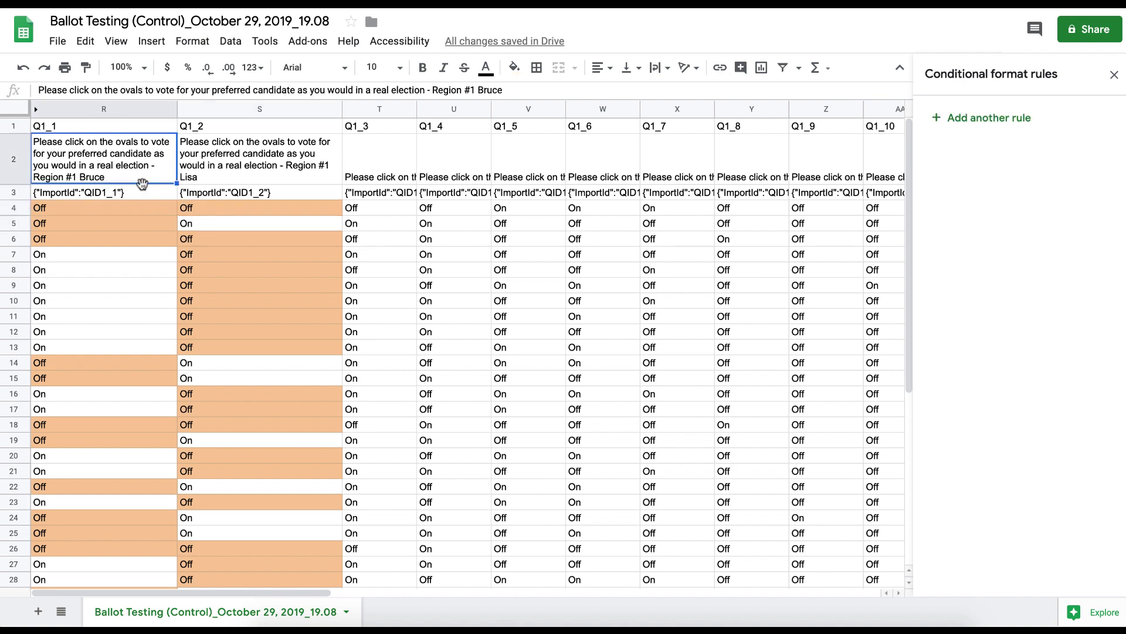
click(184, 175)
drag(157, 210, 196, 208)
scroll(196, 208, down, 7)
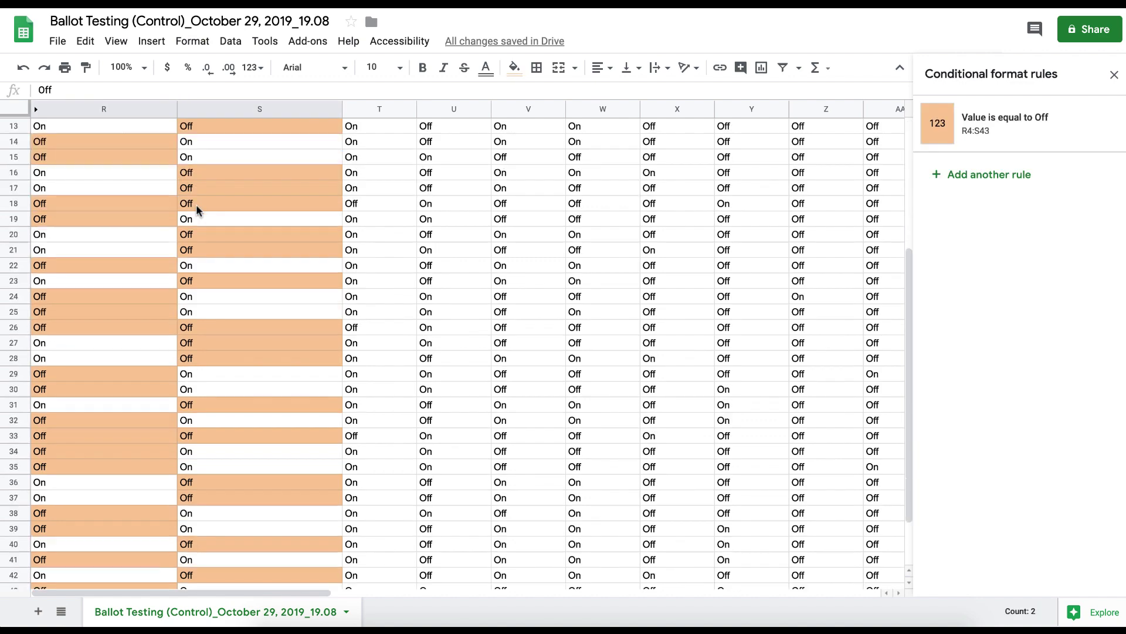
scroll(196, 208, up, 7)
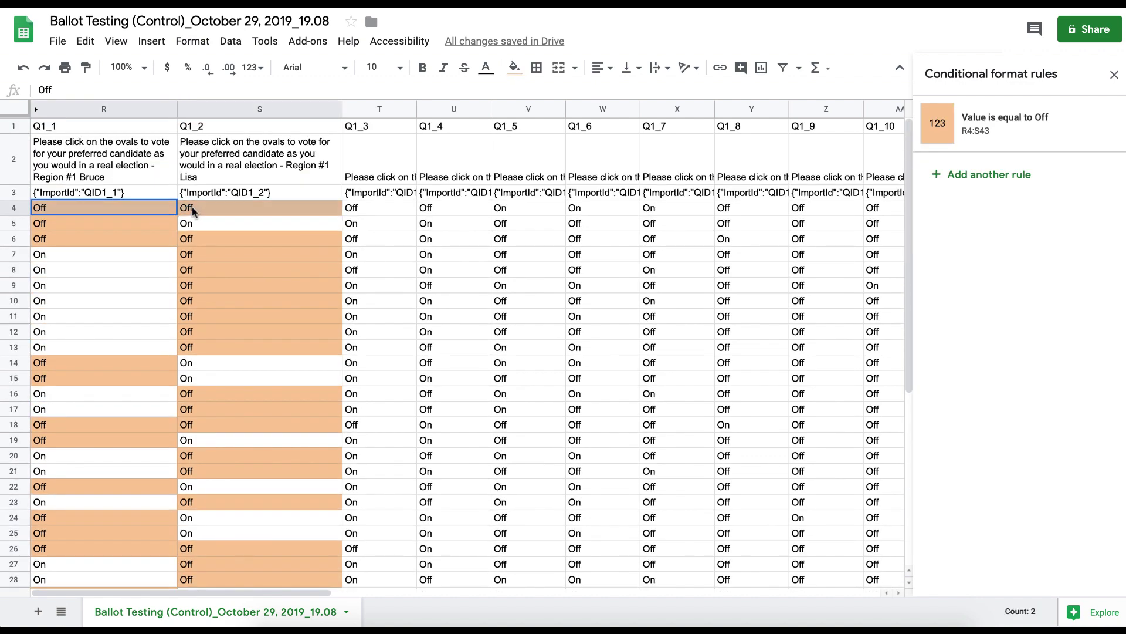
drag(157, 225, 220, 229)
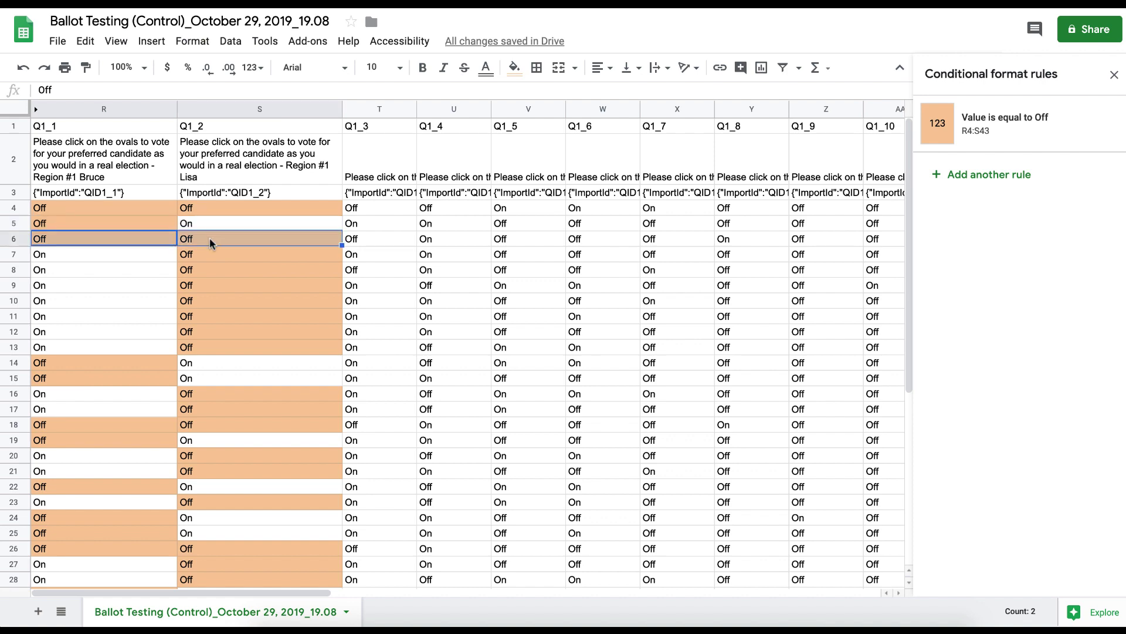
Check the Off votes further down, then switch to the Ballot Testing (Treatment) spreadsheet
drag(171, 424, 310, 488)
scroll(182, 417, down, 3)
scroll(216, 456, down, 5)
scroll(309, 488, down, 5)
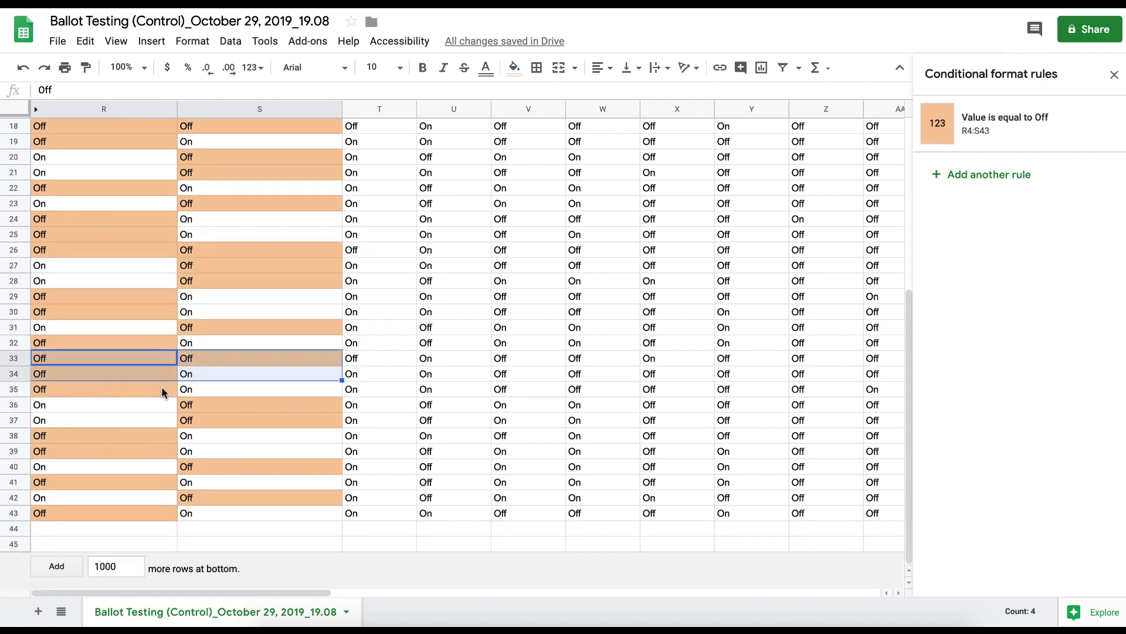
scroll(164, 387, up, 10)
click(162, 354)
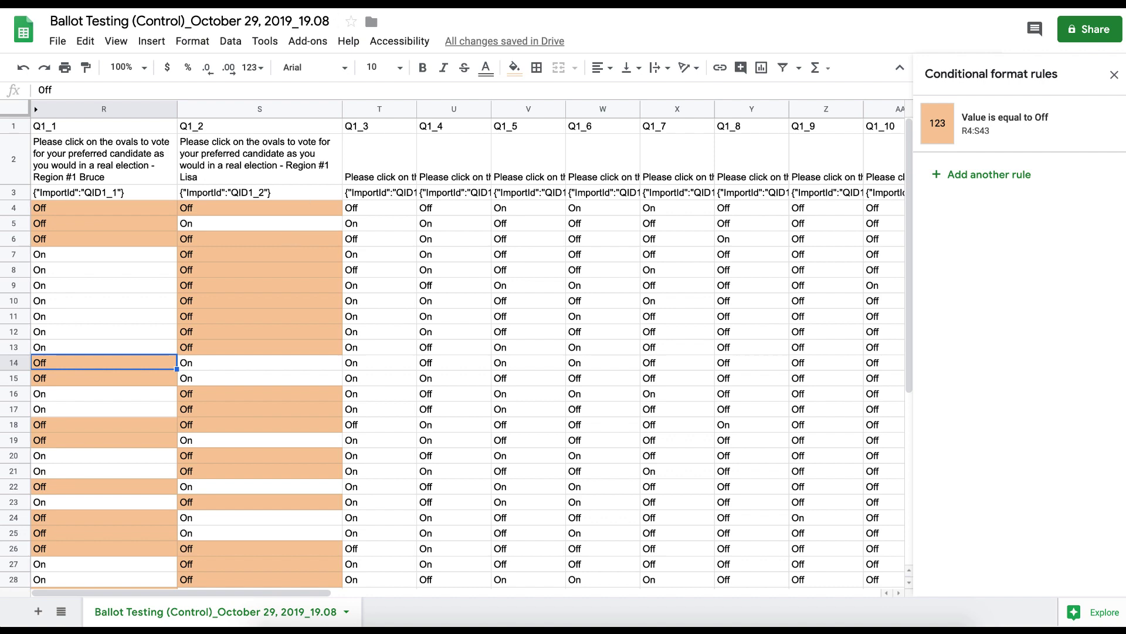
key(ctrl+Tab)
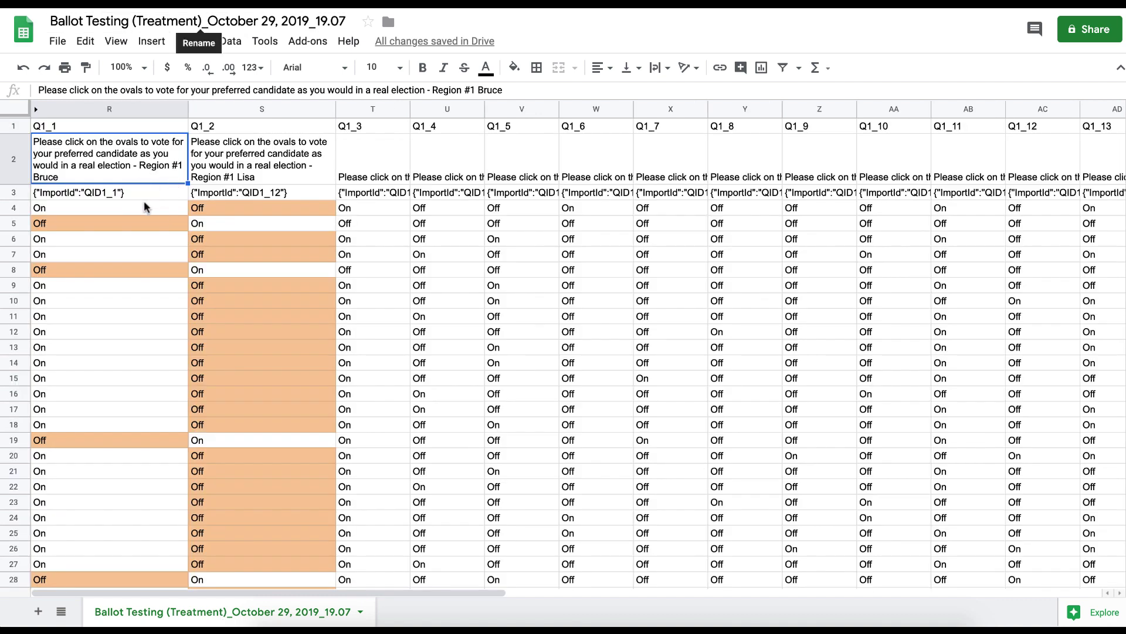
Scroll through the Treatment sheet votes and check the On vote in R4
scroll(152, 182, down, 1)
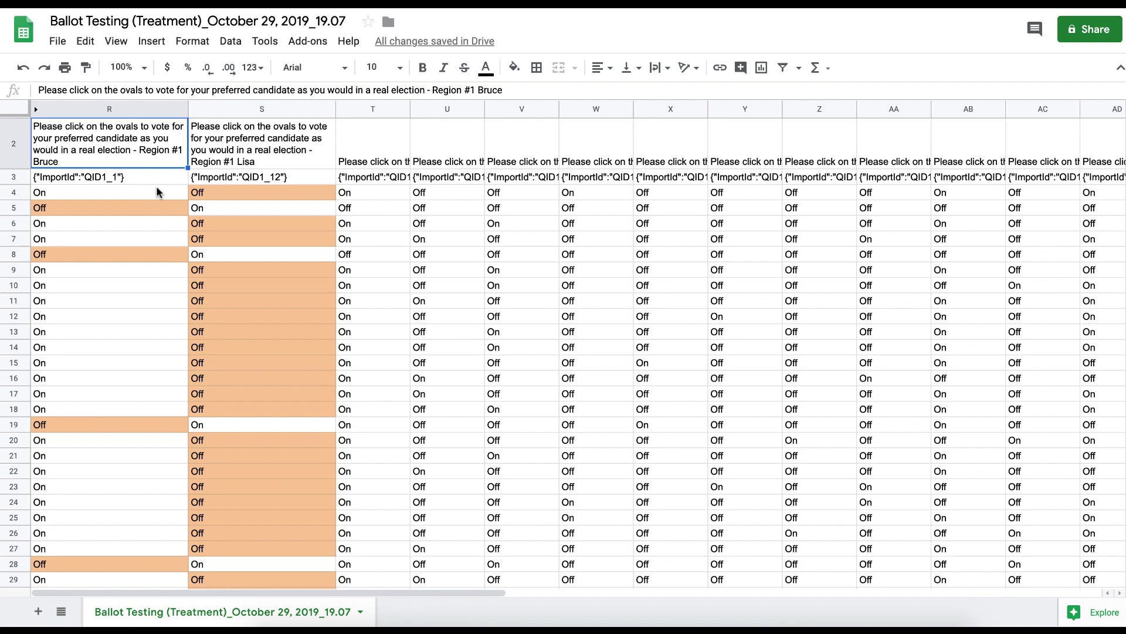
click(157, 191)
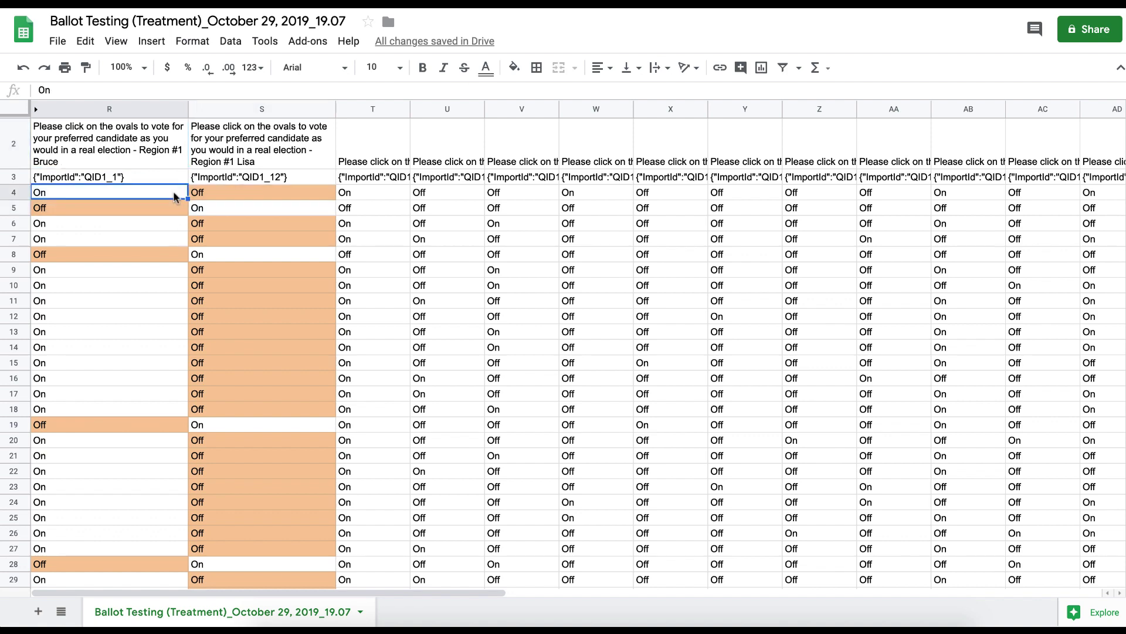
scroll(196, 239, down, 2)
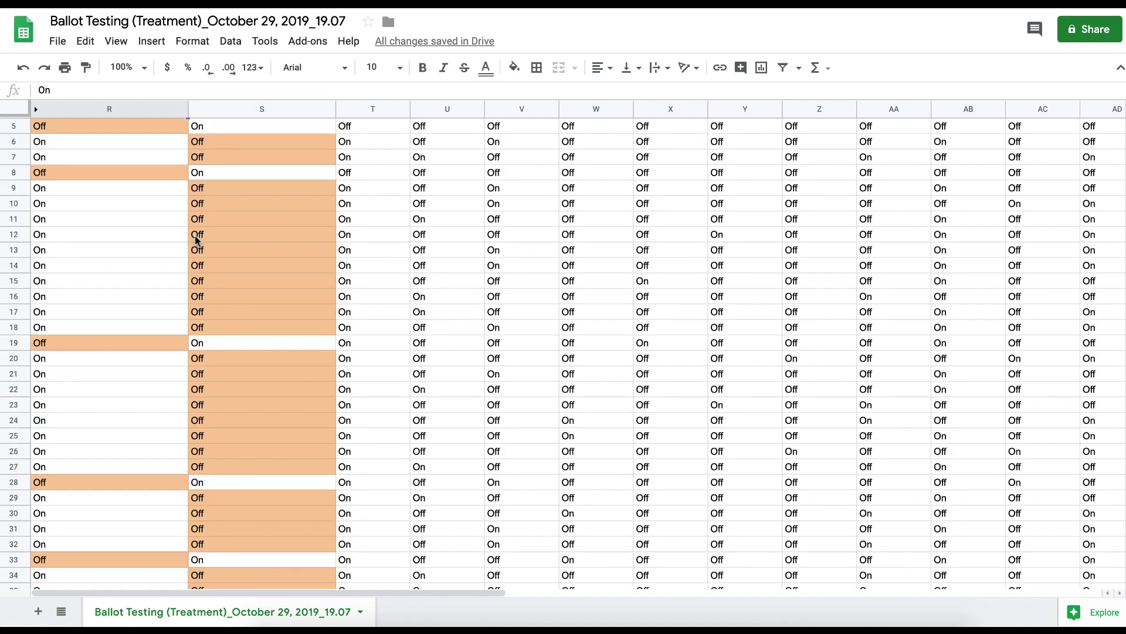
scroll(195, 238, down, 3)
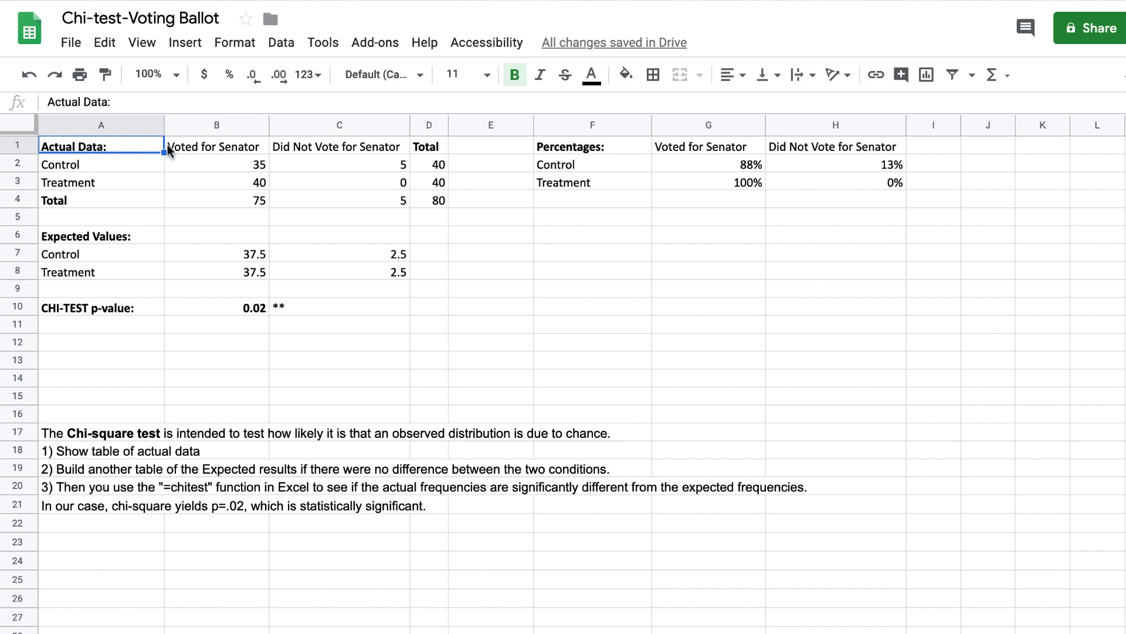
drag(148, 152, 365, 187)
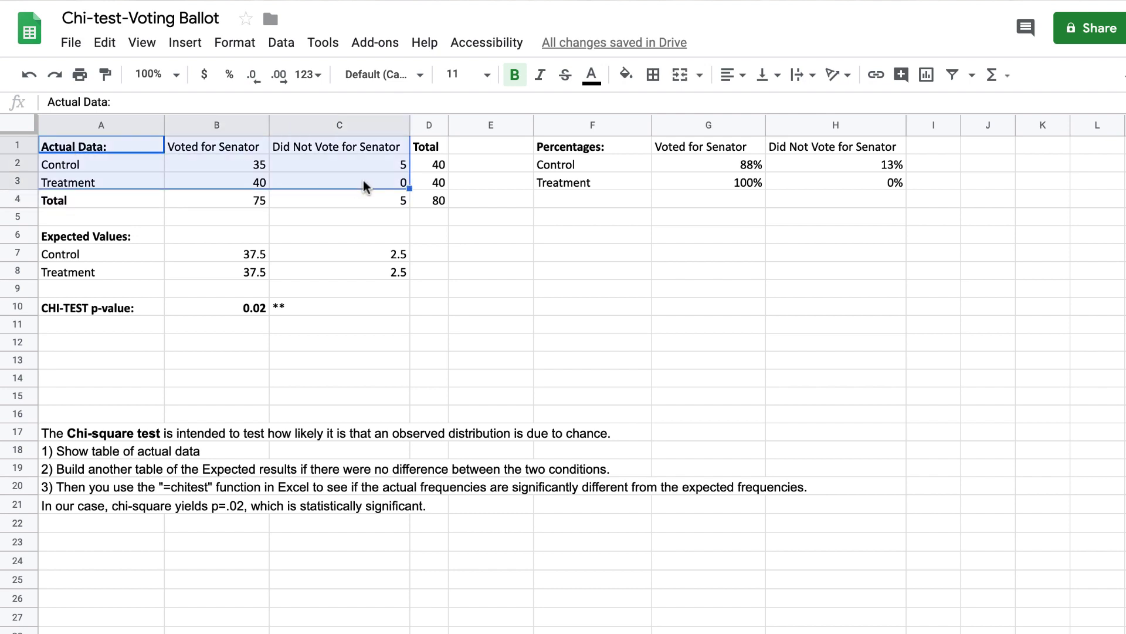
click(246, 147)
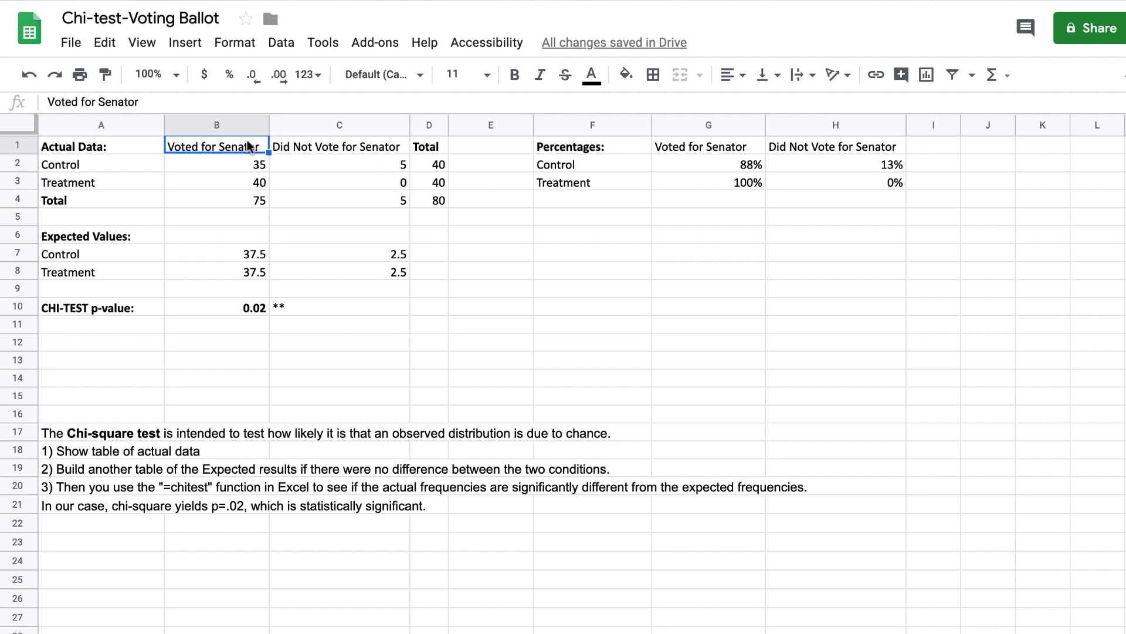
click(306, 147)
drag(136, 148, 314, 197)
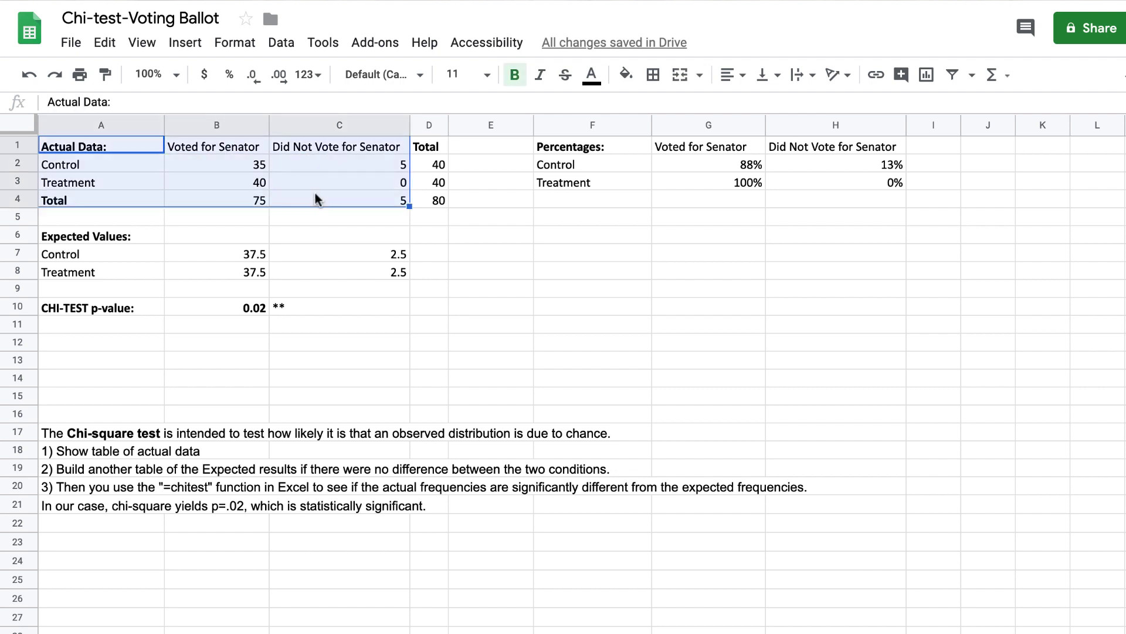
click(239, 188)
click(135, 239)
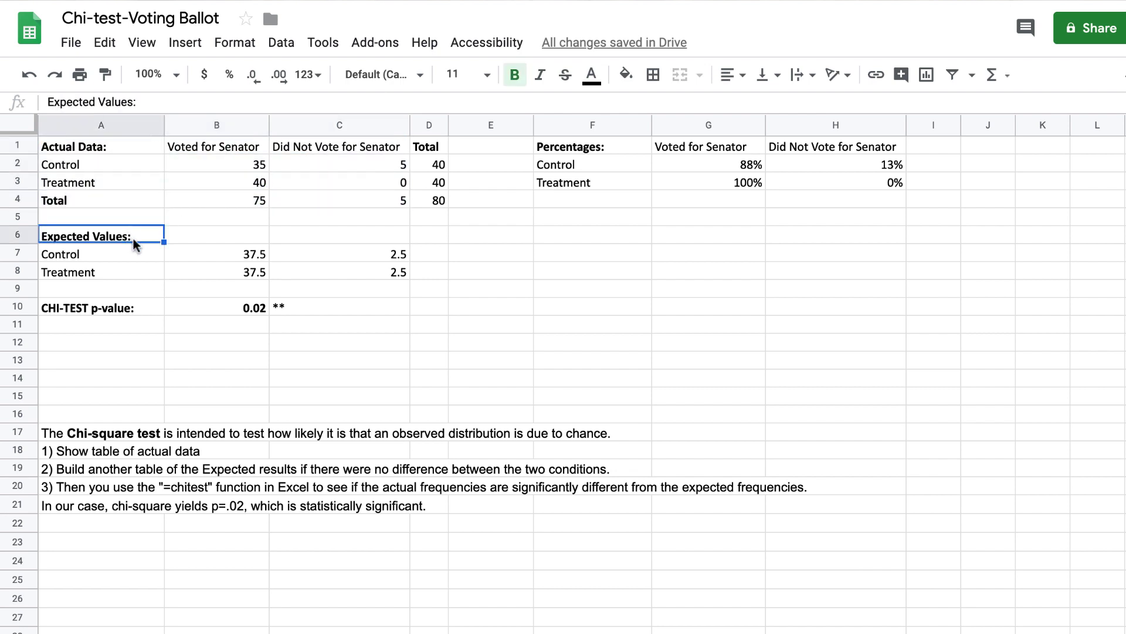
click(118, 252)
drag(193, 254, 320, 276)
click(234, 256)
double_click(234, 257)
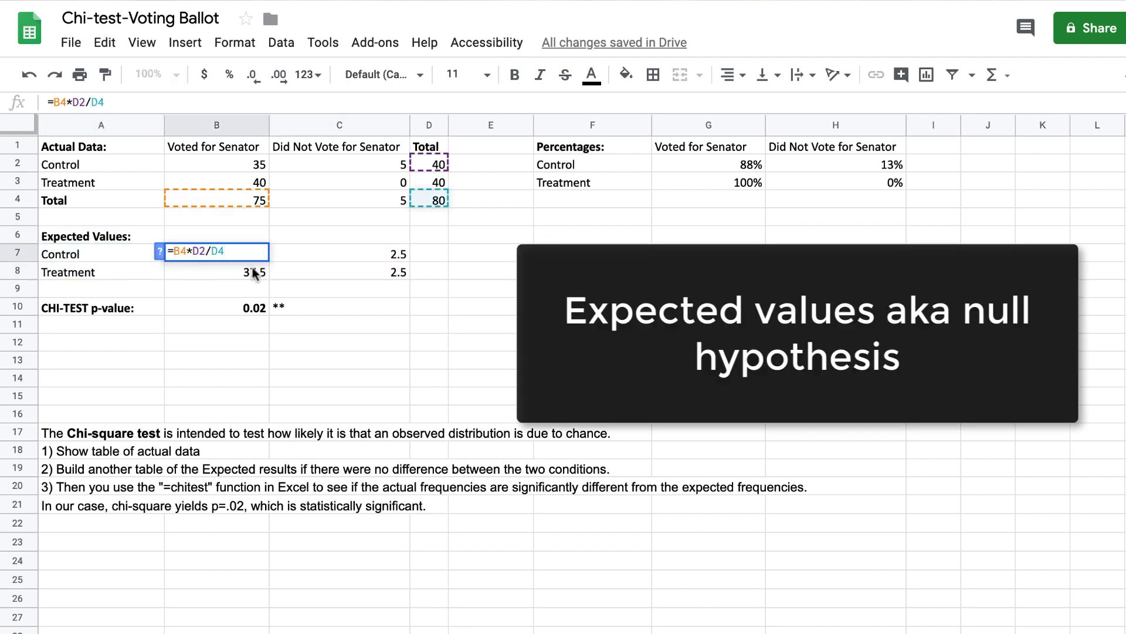
double_click(254, 272)
double_click(322, 256)
double_click(327, 270)
click(203, 303)
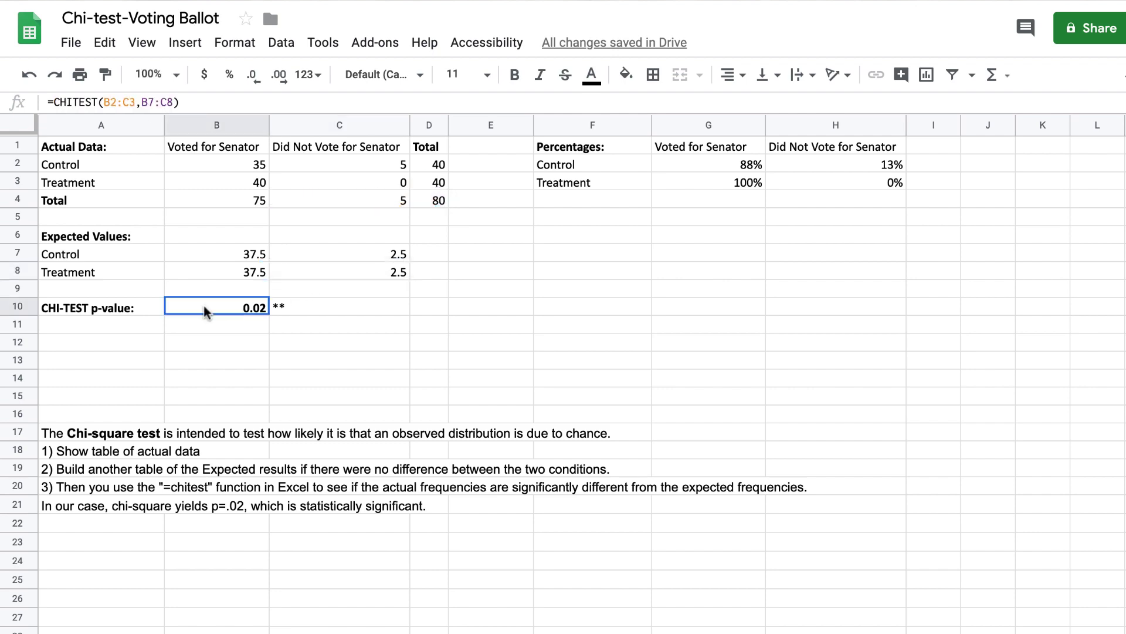
click(126, 305)
click(206, 299)
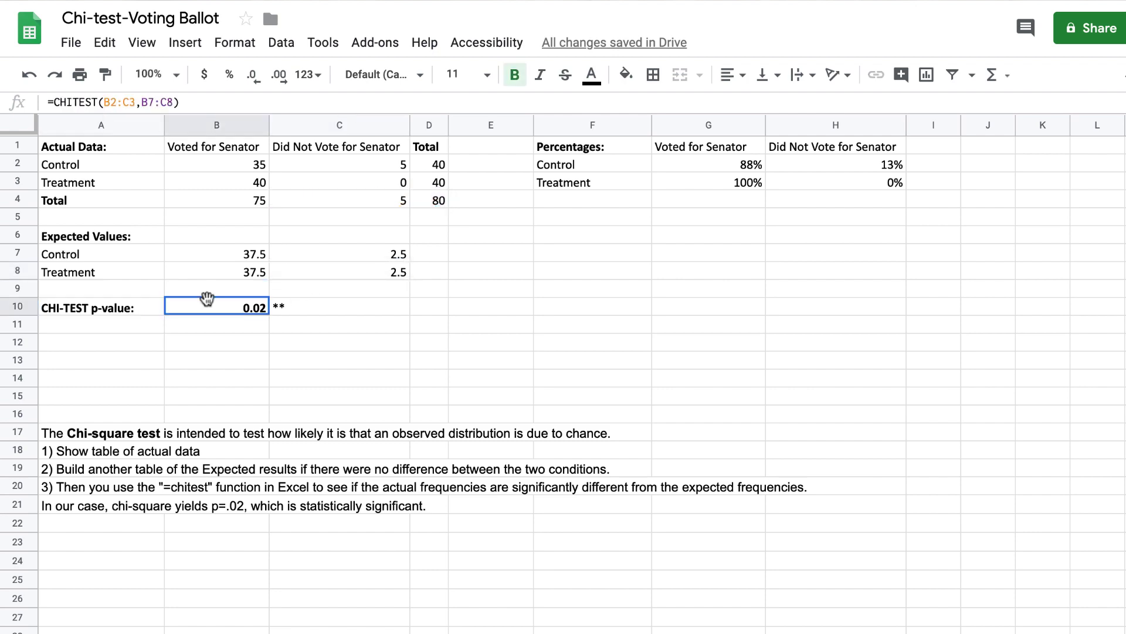